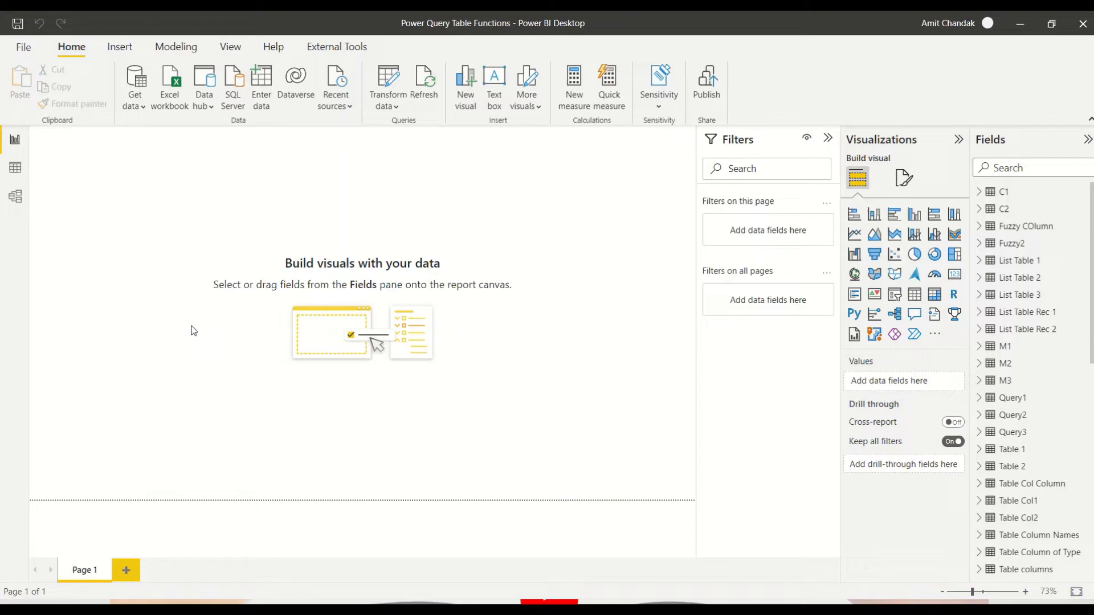
# Step: Switch to the Table.Combine documentation page in Firefox and read the function's syntax, arguments, return type and description
pyautogui.hotkey('alt', 'Tab')
pyautogui.hotkey('alt', 'Tab')
pyautogui.hotkey('alt', 'Tab')
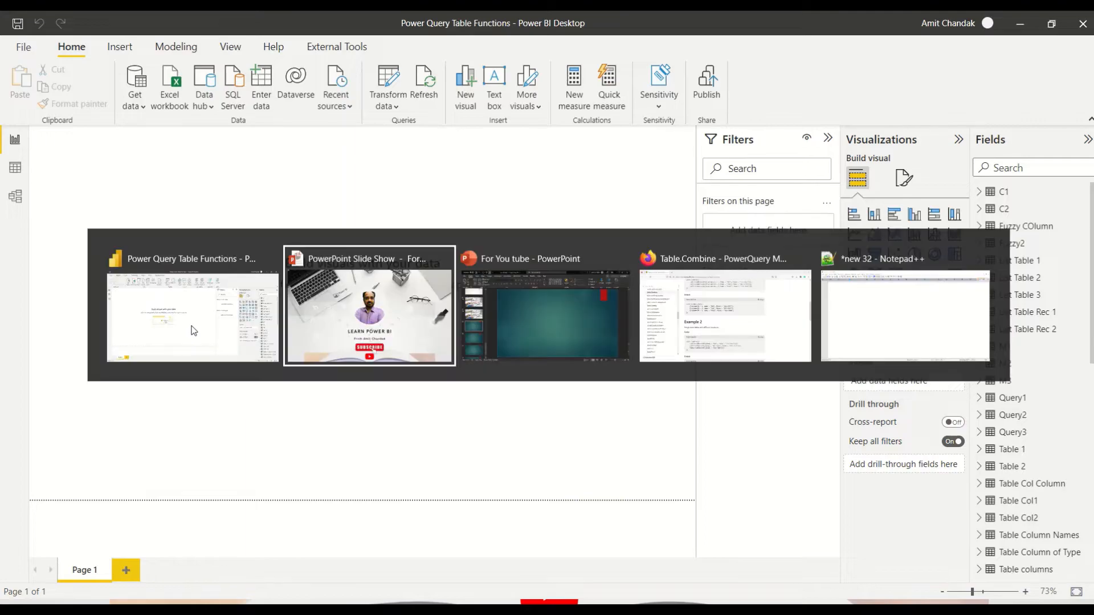
pyautogui.scroll(10, 420, 254)
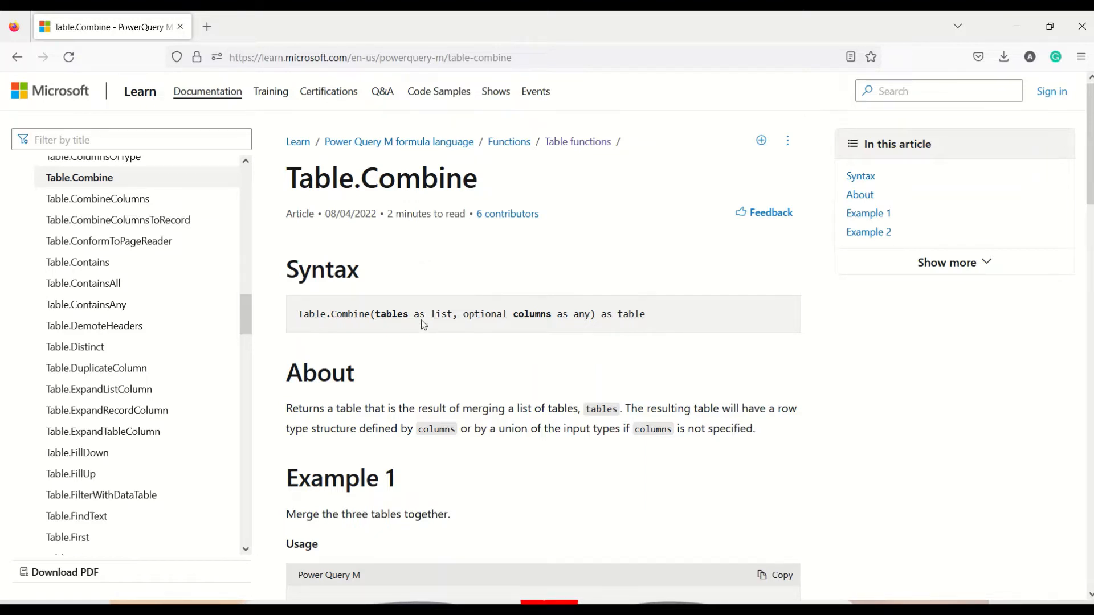
pyautogui.doubleClick(388, 315)
pyautogui.doubleClick(489, 315)
pyautogui.doubleClick(629, 314)
pyautogui.scroll(-2, 627, 308)
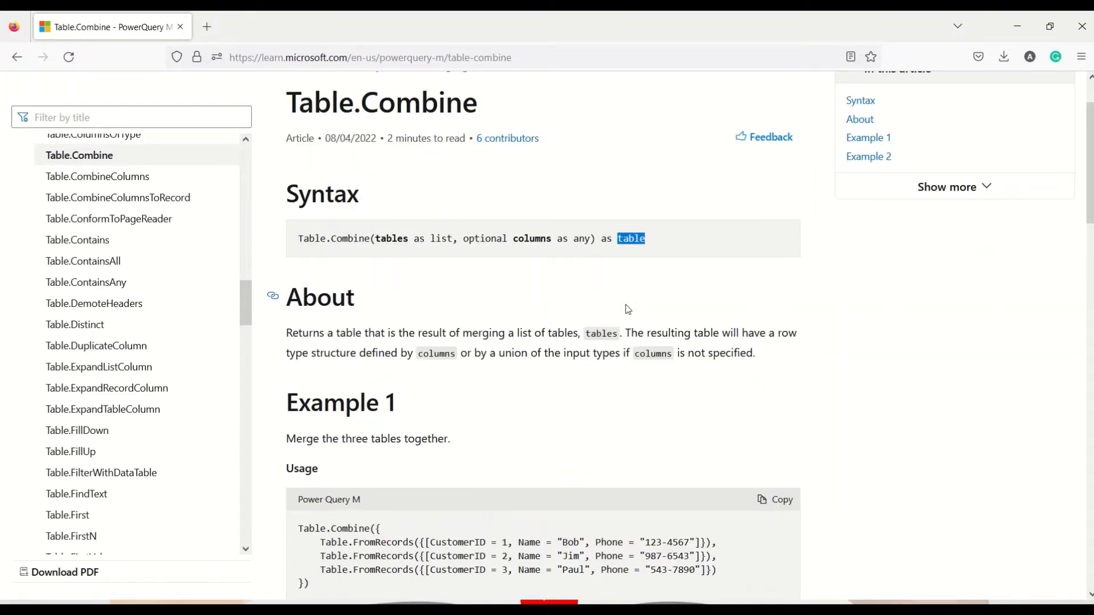
pyautogui.scroll(-2, 627, 308)
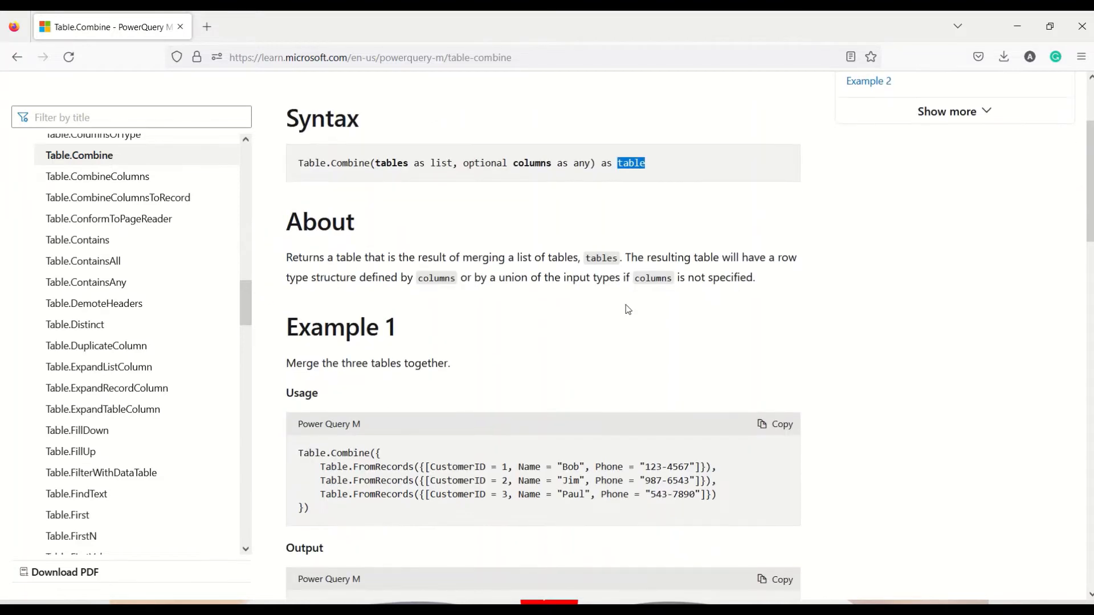
# Step: Examine Example 1 of Table.Combine, comparing the FromRecords tables in the usage code with the merged output records
pyautogui.scroll(-4, 627, 308)
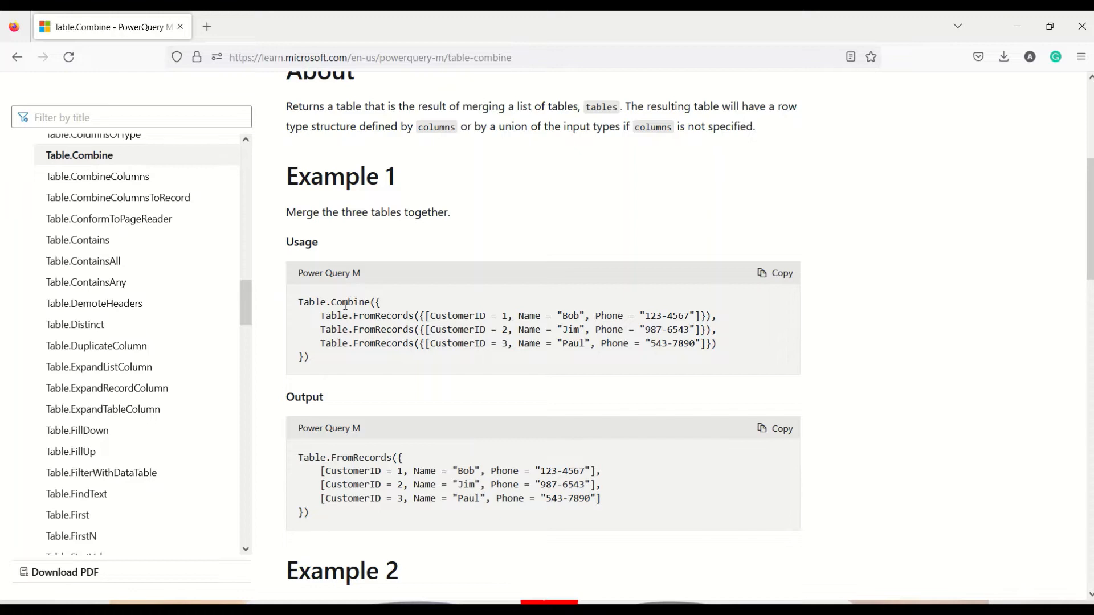
pyautogui.doubleClick(345, 304)
pyautogui.doubleClick(382, 316)
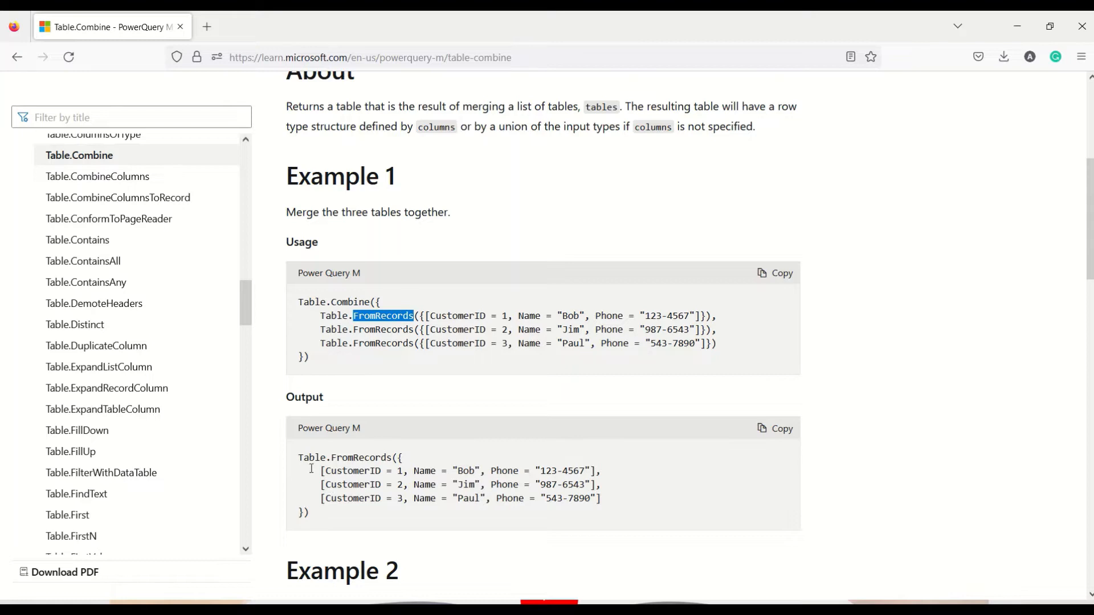
pyautogui.moveTo(310, 470); pyautogui.dragTo(606, 507)
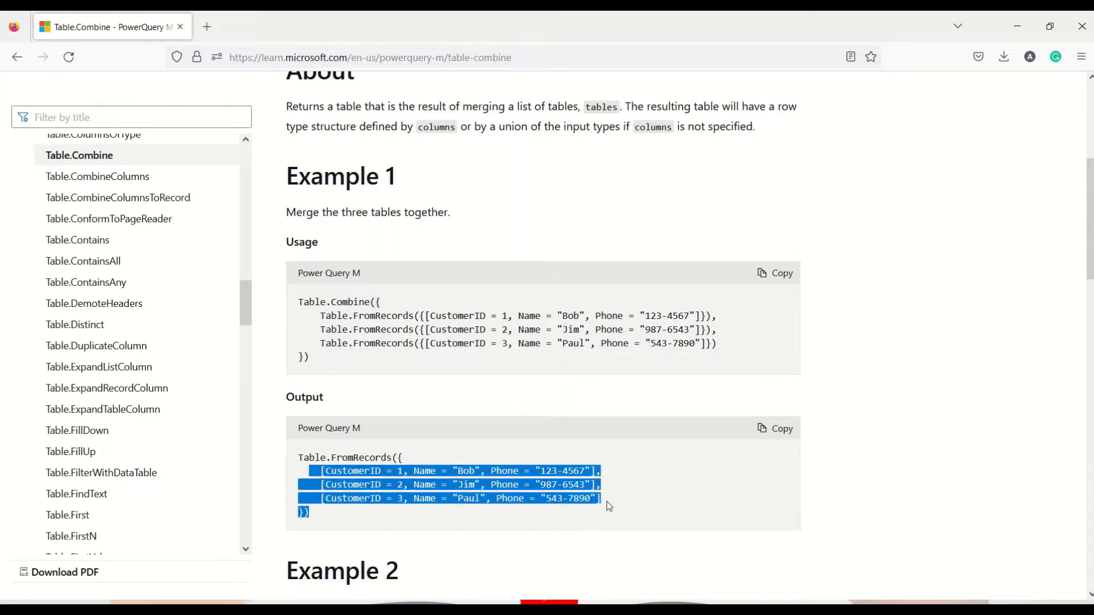
# Step: Examine Example 2 on merging three tables with different structures, checking the Phone, Fax and Cell columns in the output
pyautogui.scroll(-5, 590, 459)
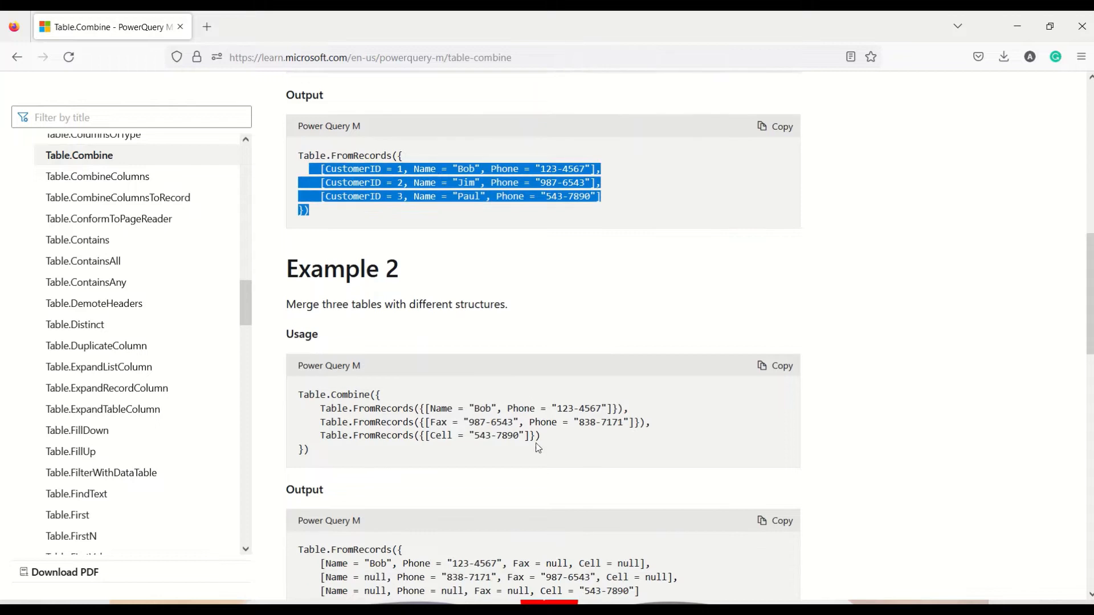
pyautogui.click(436, 410)
pyautogui.doubleClick(436, 409)
pyautogui.click(459, 425)
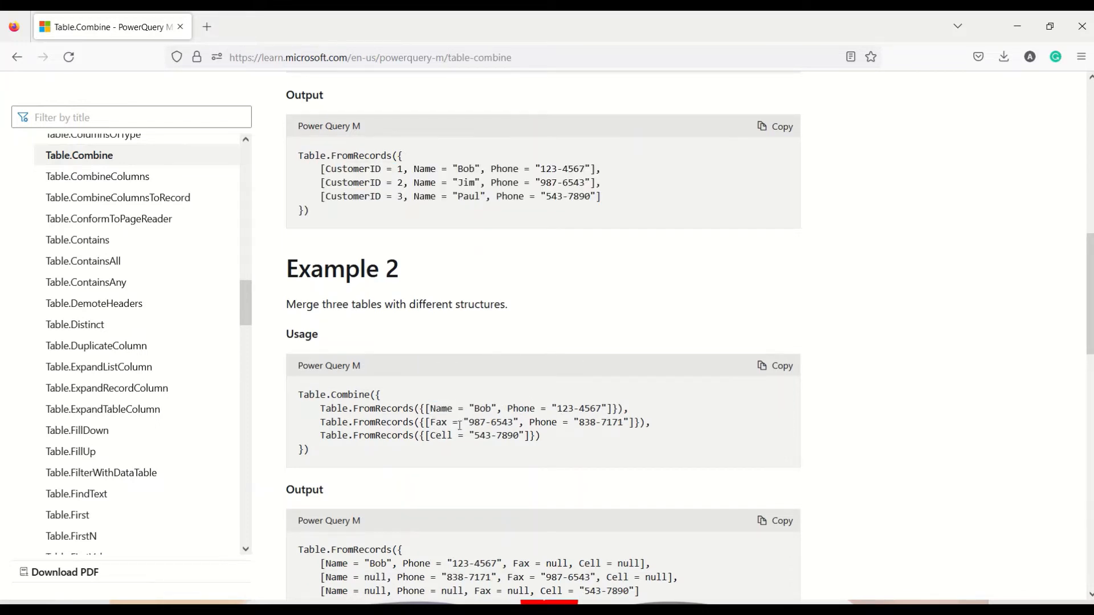
pyautogui.scroll(-3, 463, 433)
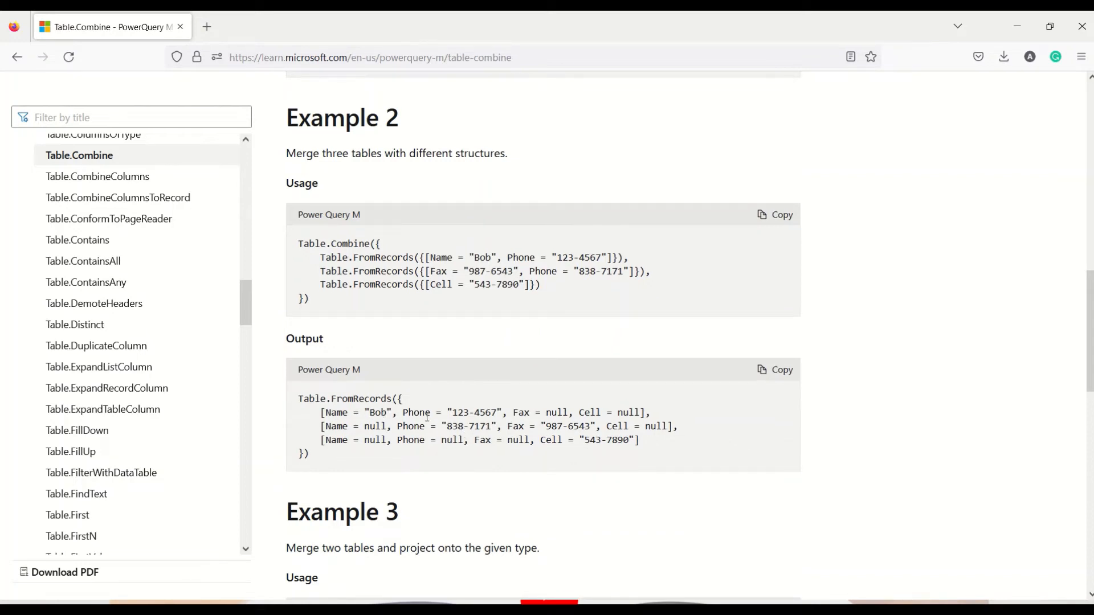
pyautogui.doubleClick(412, 413)
pyautogui.doubleClick(520, 412)
pyautogui.doubleClick(596, 413)
# Step: Switch back to Power BI Desktop and open the Power Query Editor to transform the data
pyautogui.hotkey('alt', 'Tab')
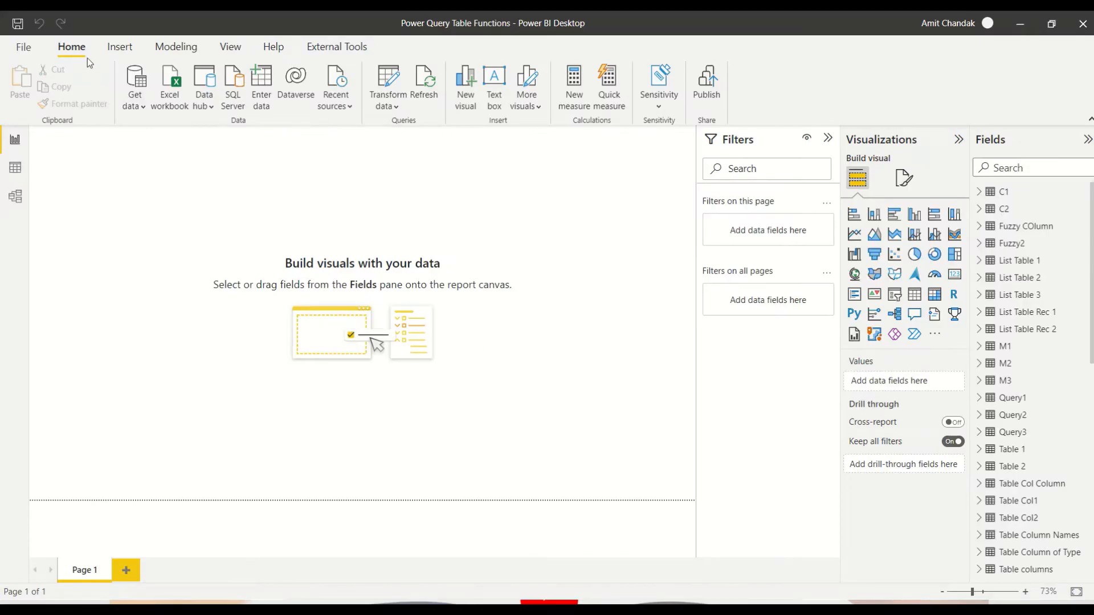
pyautogui.click(392, 112)
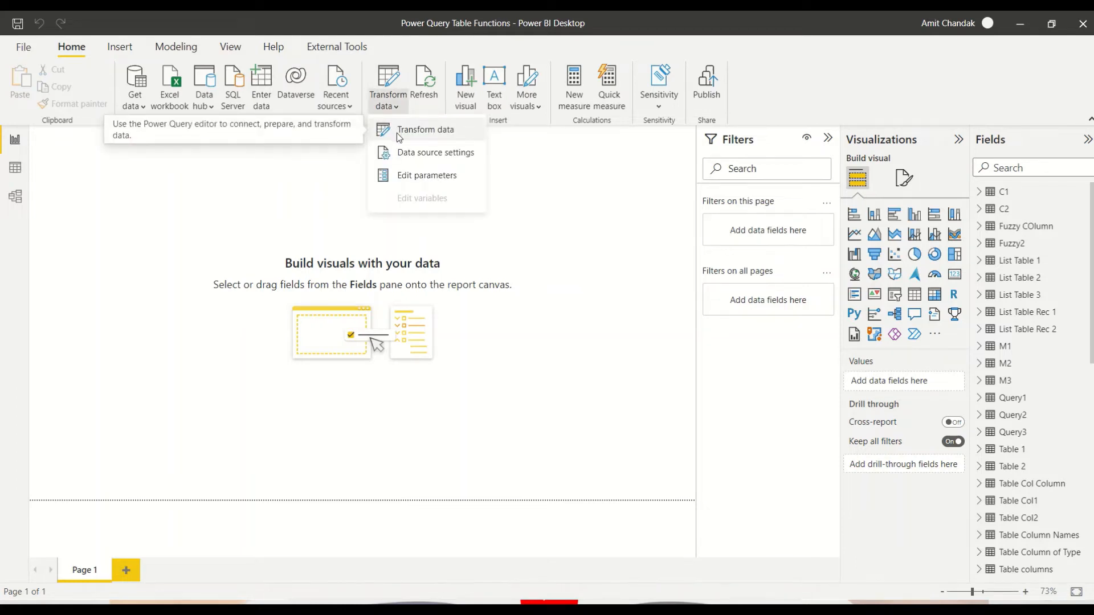
pyautogui.click(399, 135)
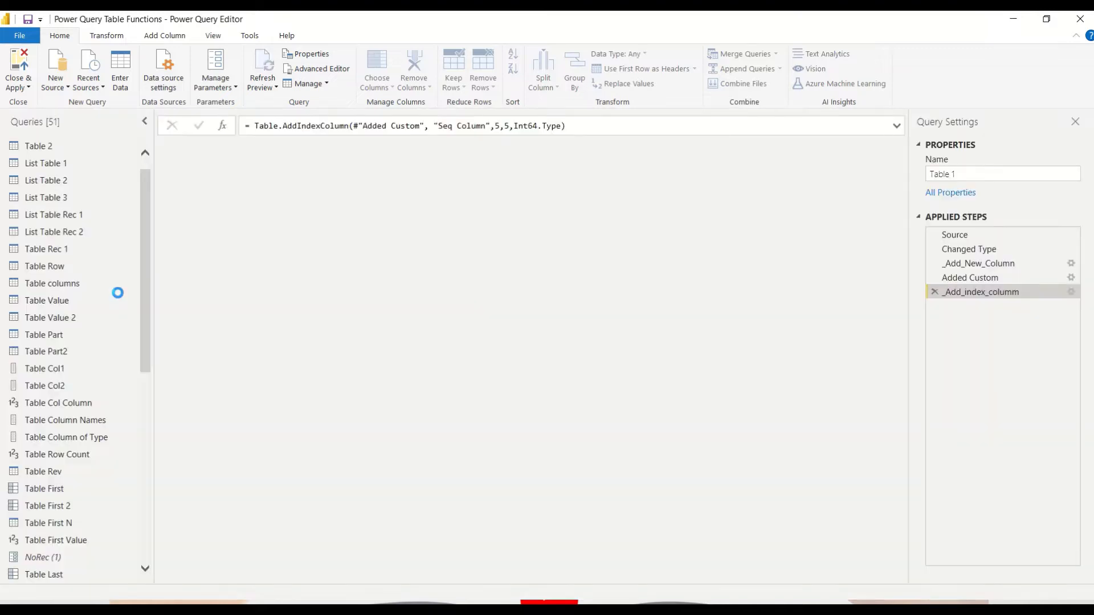
# Step: Preview the Table 2, List Table 1 and List Table 2 queries to compare their columns as candidates for combining
pyautogui.scroll(1, 68, 185)
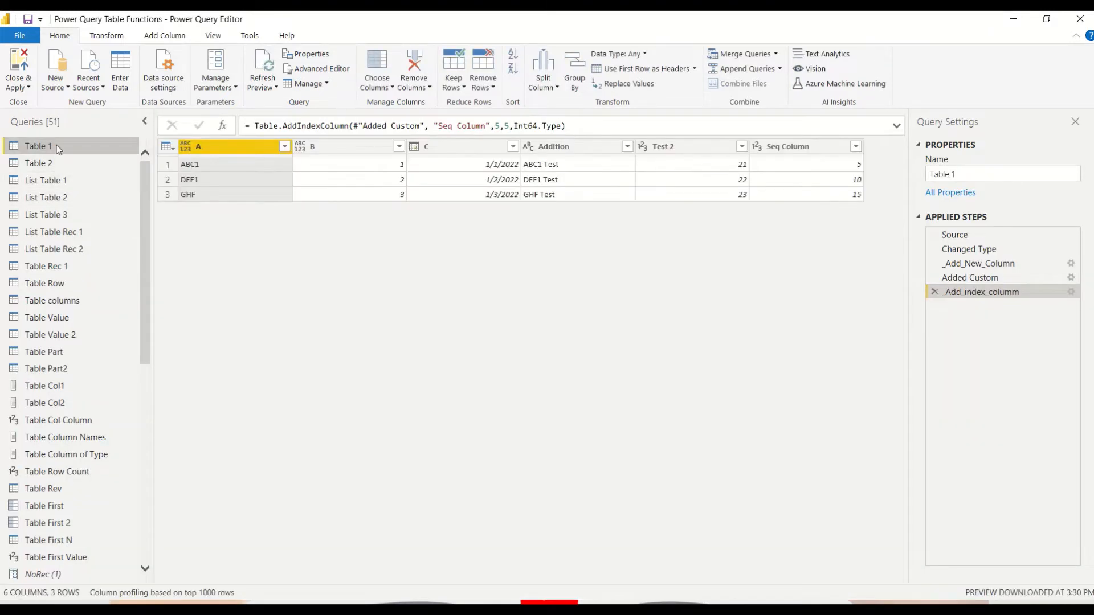
pyautogui.click(51, 164)
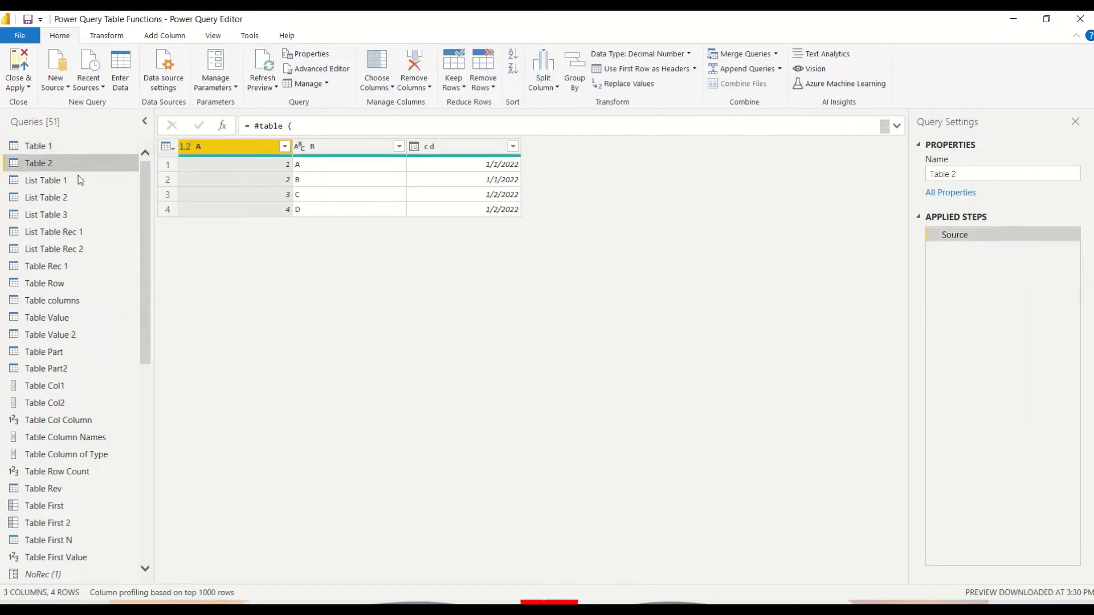
pyautogui.click(48, 183)
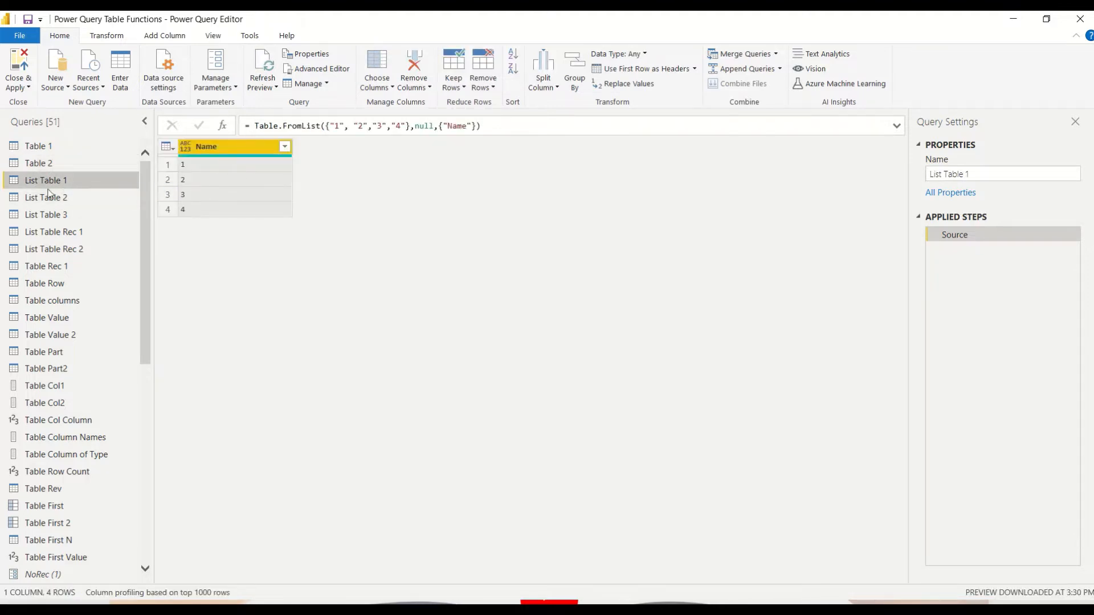
pyautogui.click(45, 167)
pyautogui.click(49, 180)
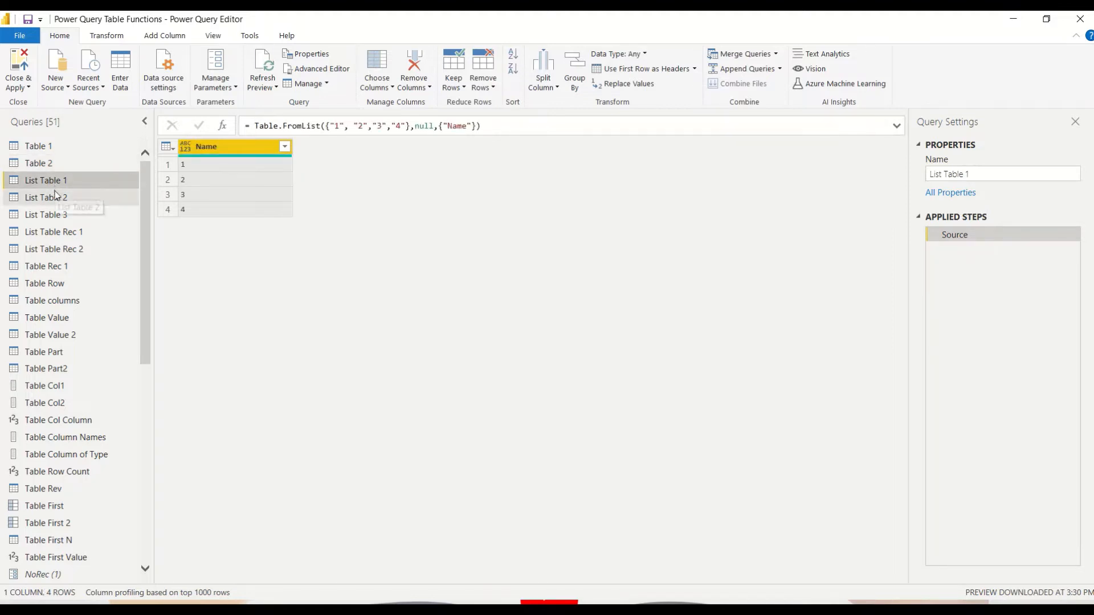
pyautogui.click(55, 196)
pyautogui.click(50, 181)
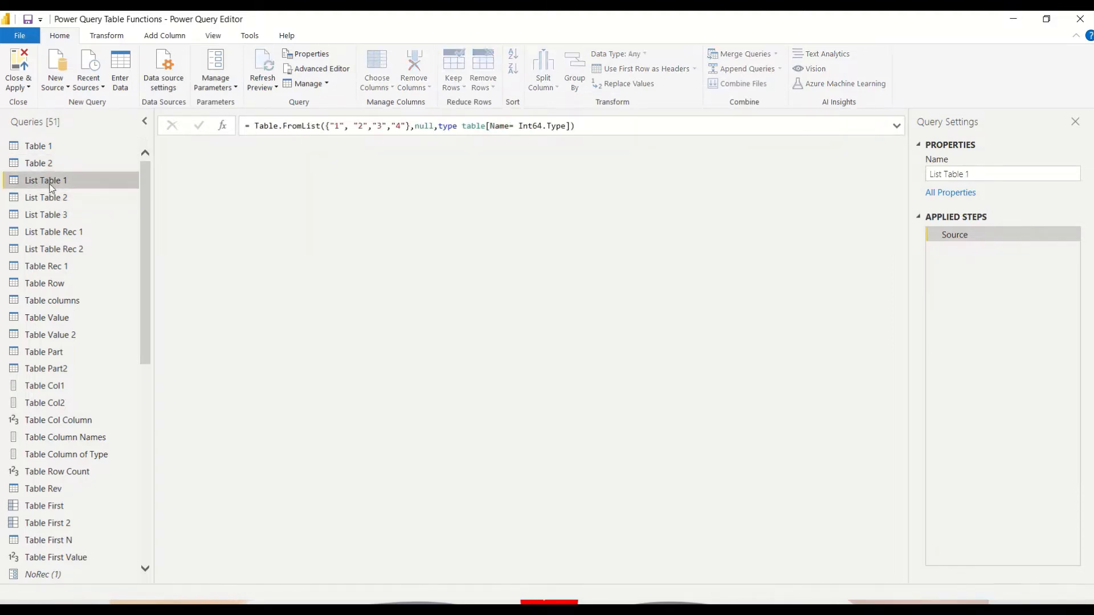
# Step: Compare the columns and data of the Table 1 and Table 2 queries
pyautogui.click(38, 146)
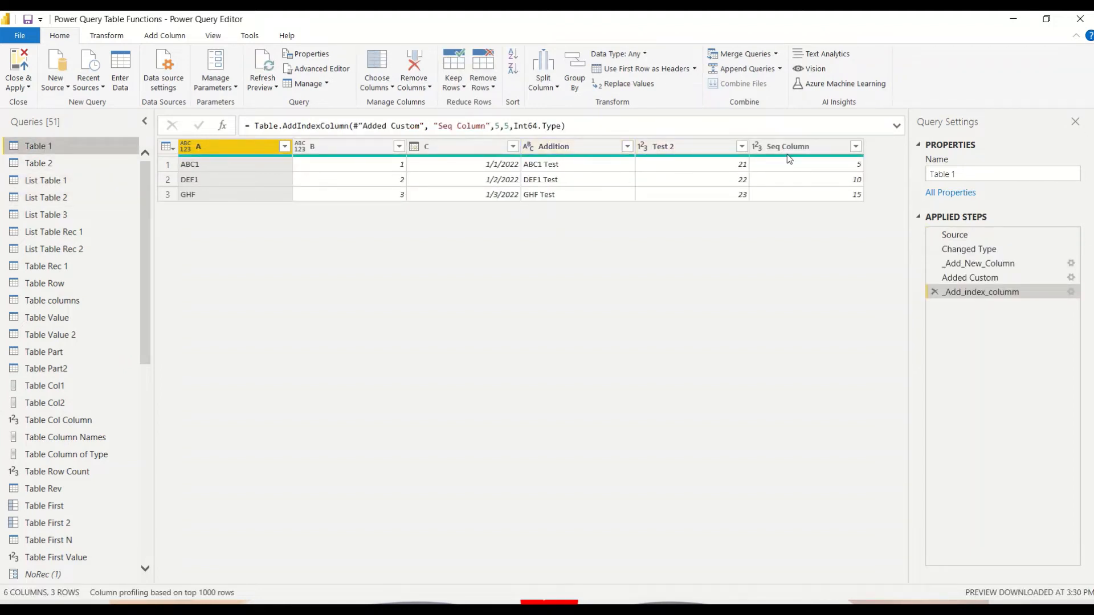
pyautogui.click(31, 169)
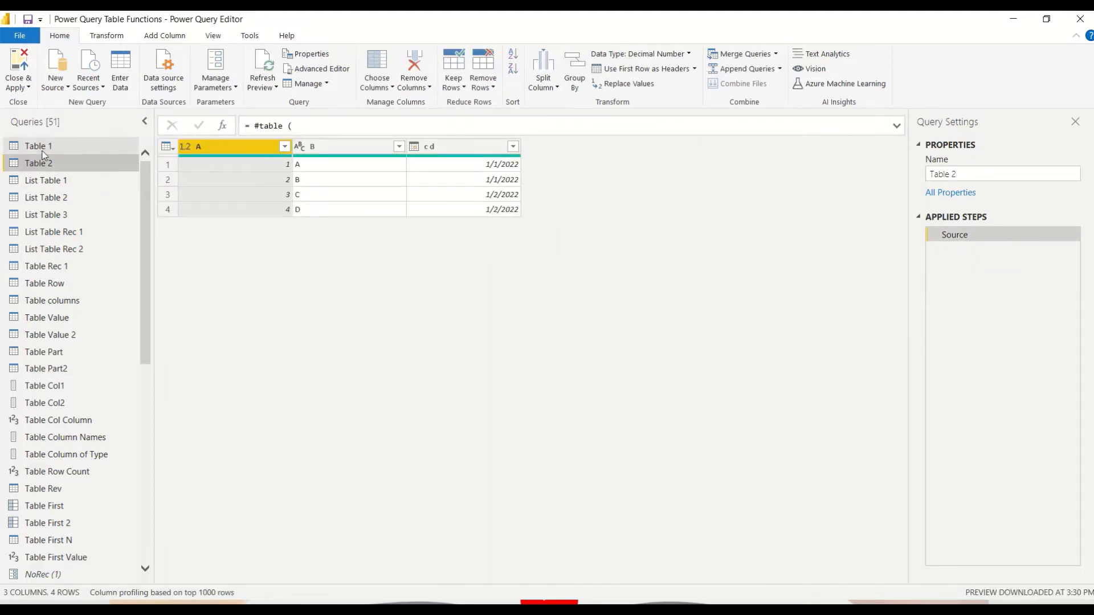
pyautogui.click(45, 151)
pyautogui.click(46, 159)
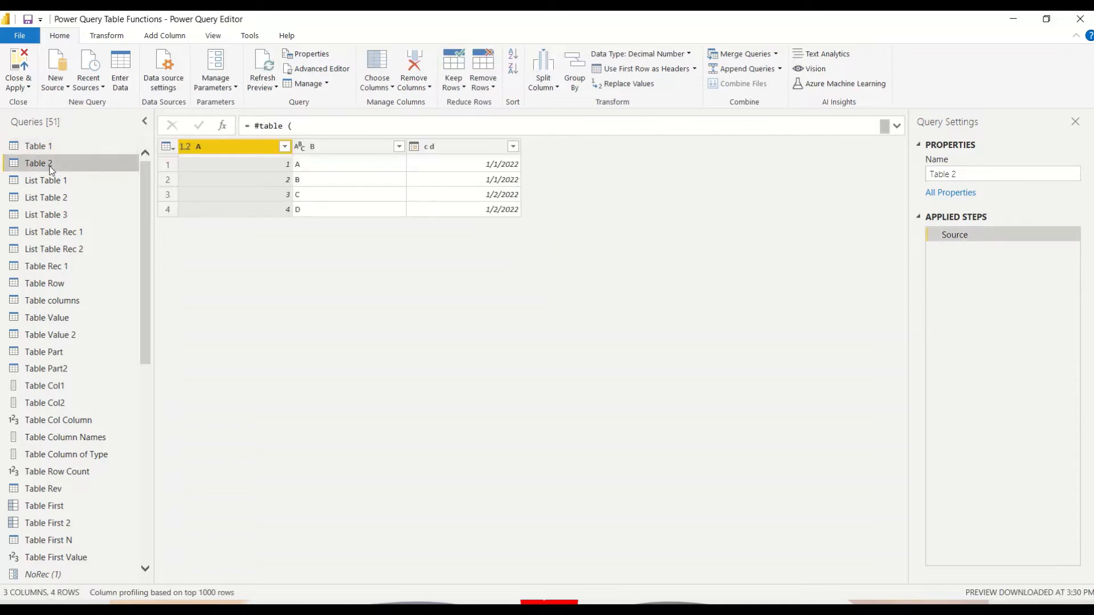
# Step: Create a new blank query and rename it Table Comnine
pyautogui.scroll(-3, 109, 245)
pyautogui.scroll(-5, 110, 249)
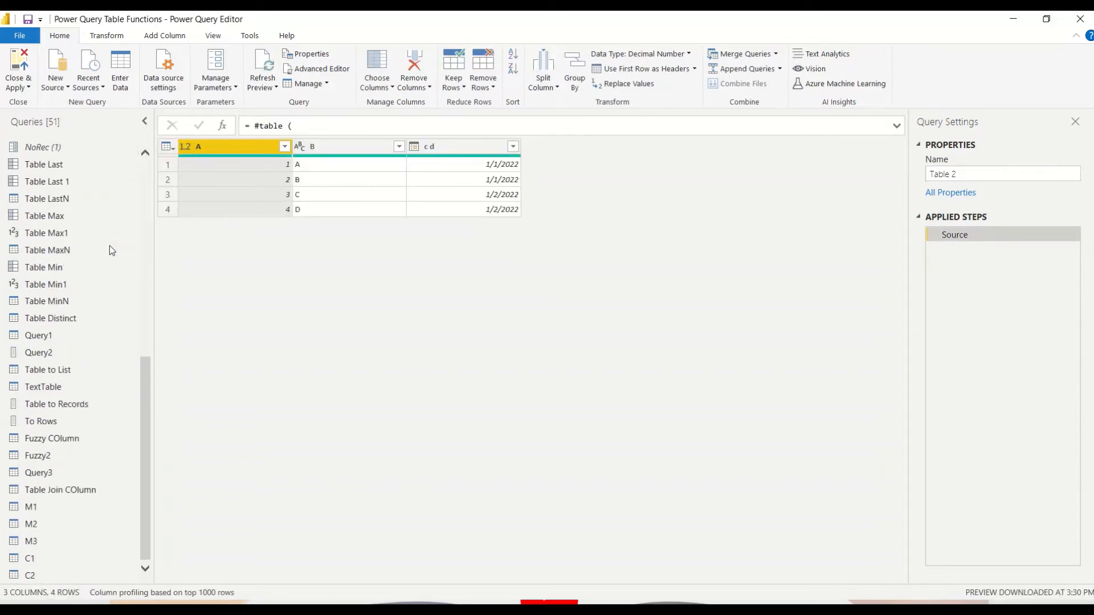
pyautogui.click(58, 90)
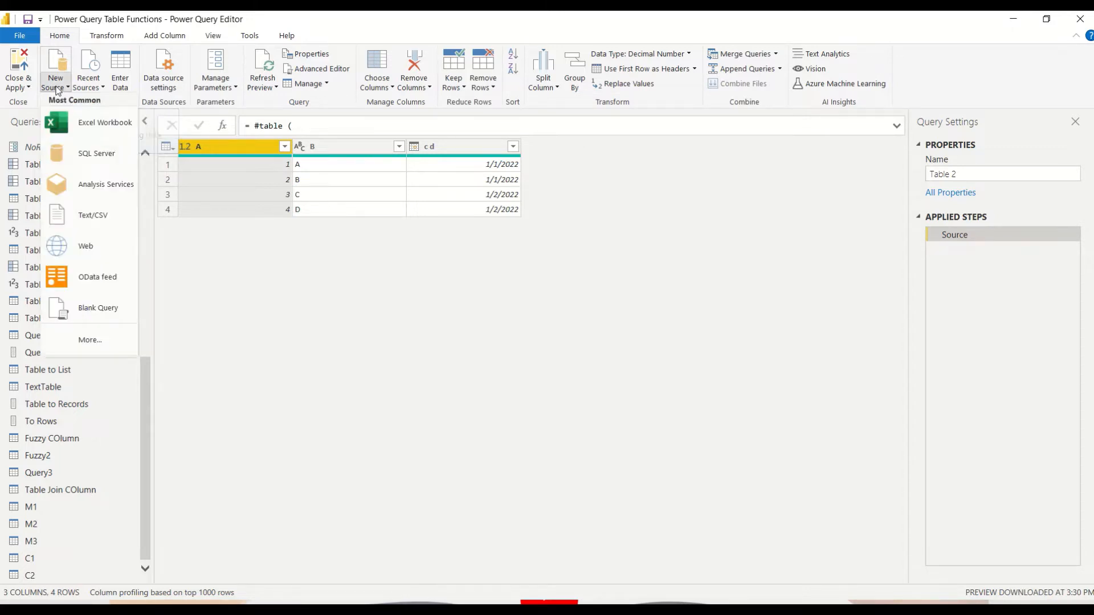
pyautogui.click(100, 300)
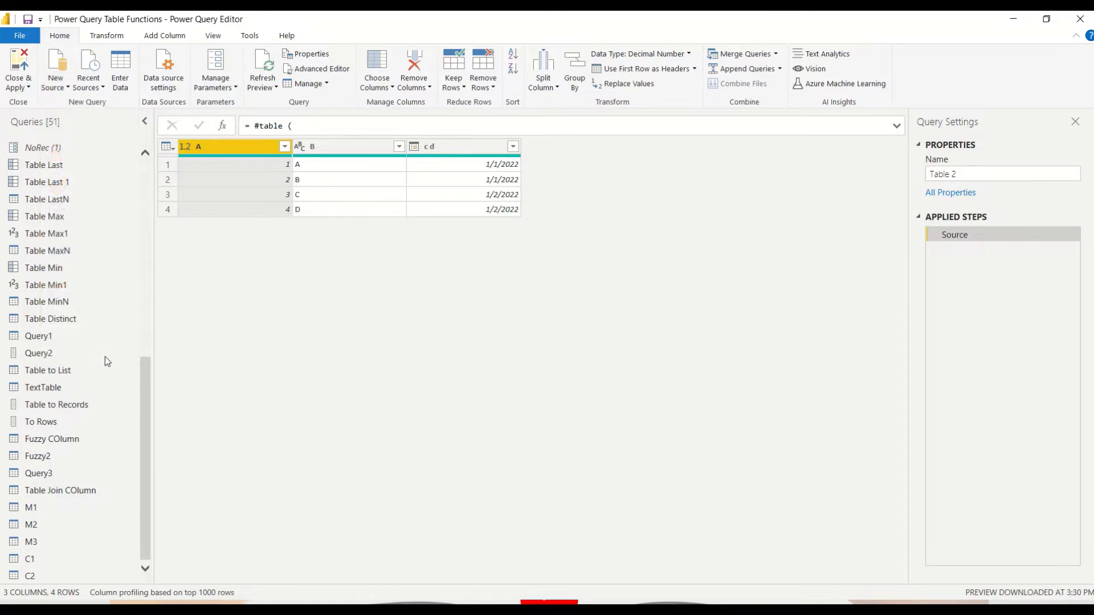
pyautogui.doubleClick(63, 576)
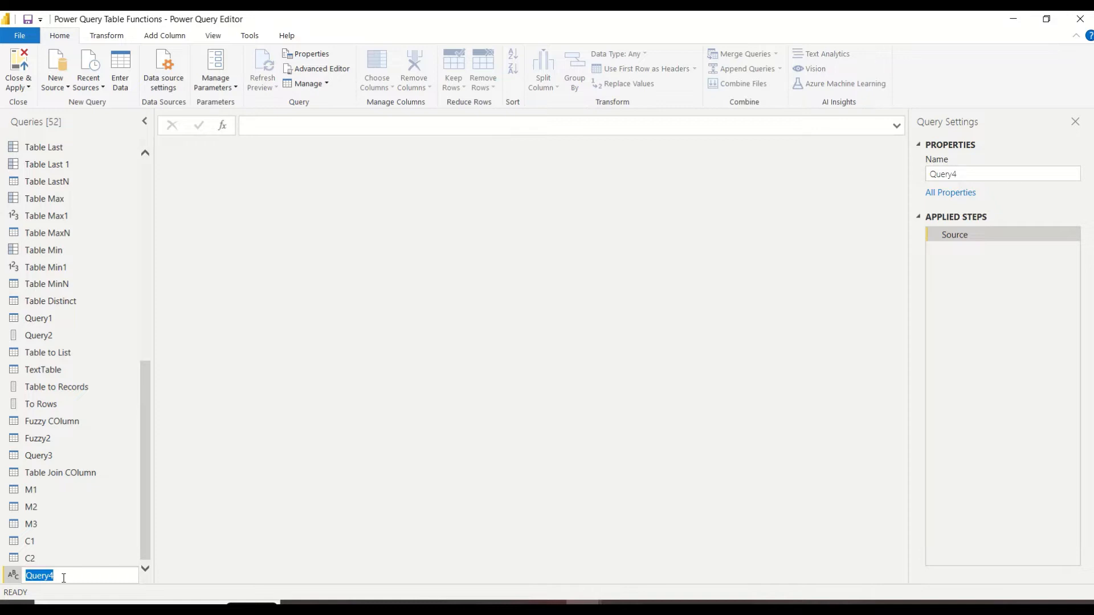
pyautogui.write('Table Combine')
pyautogui.press('Return')
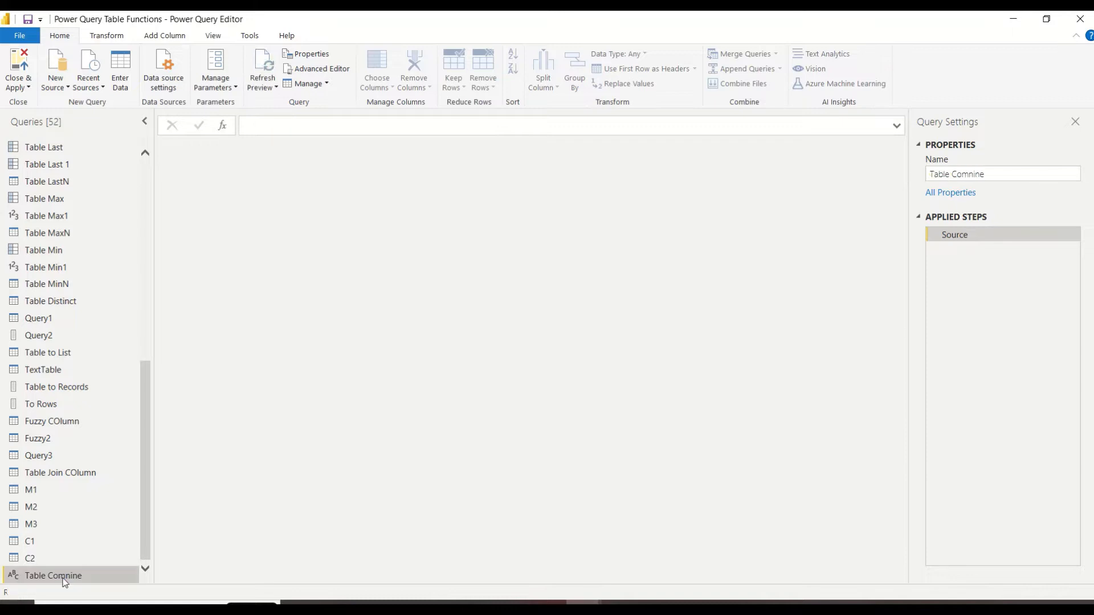
# Step: Open the new query's code in the Advanced Editor and replace the empty Source value with the Table.Combine function
pyautogui.rightClick(64, 581)
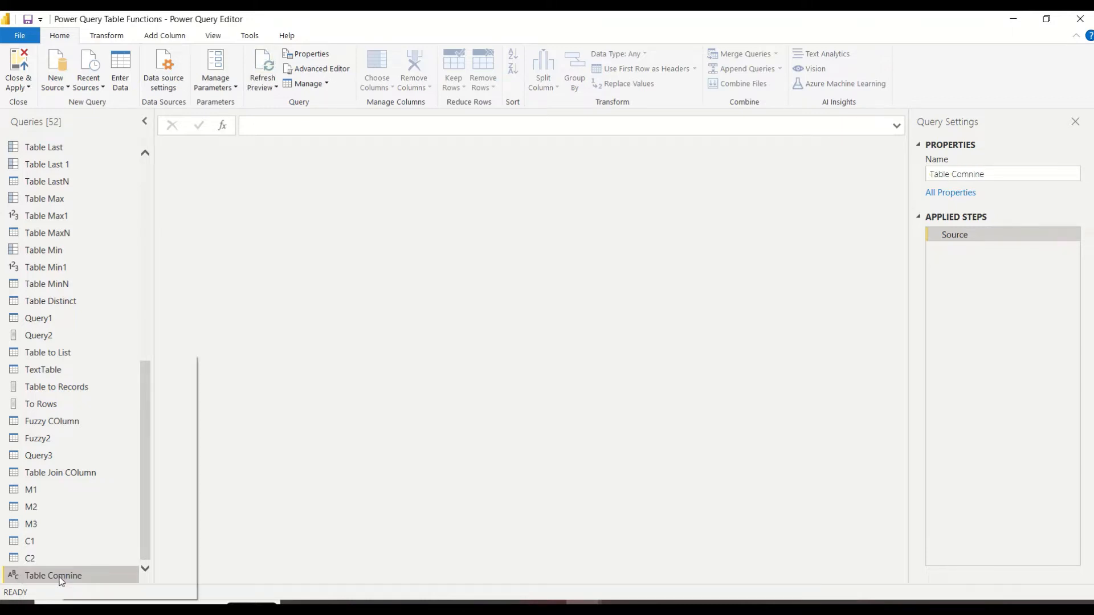
pyautogui.click(93, 576)
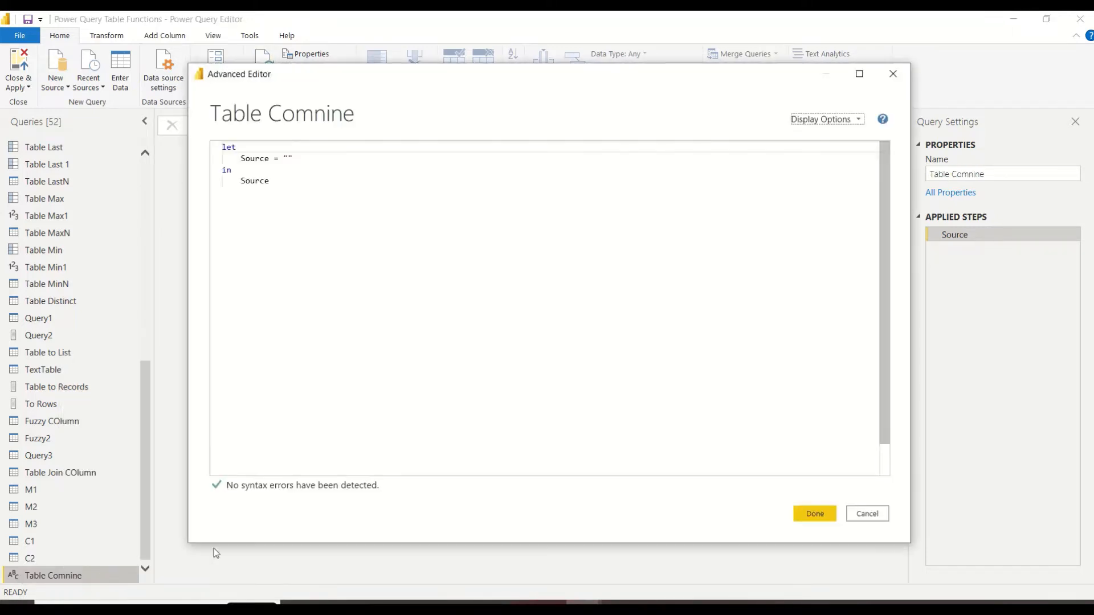
pyautogui.doubleClick(286, 158)
pyautogui.write('Table.')
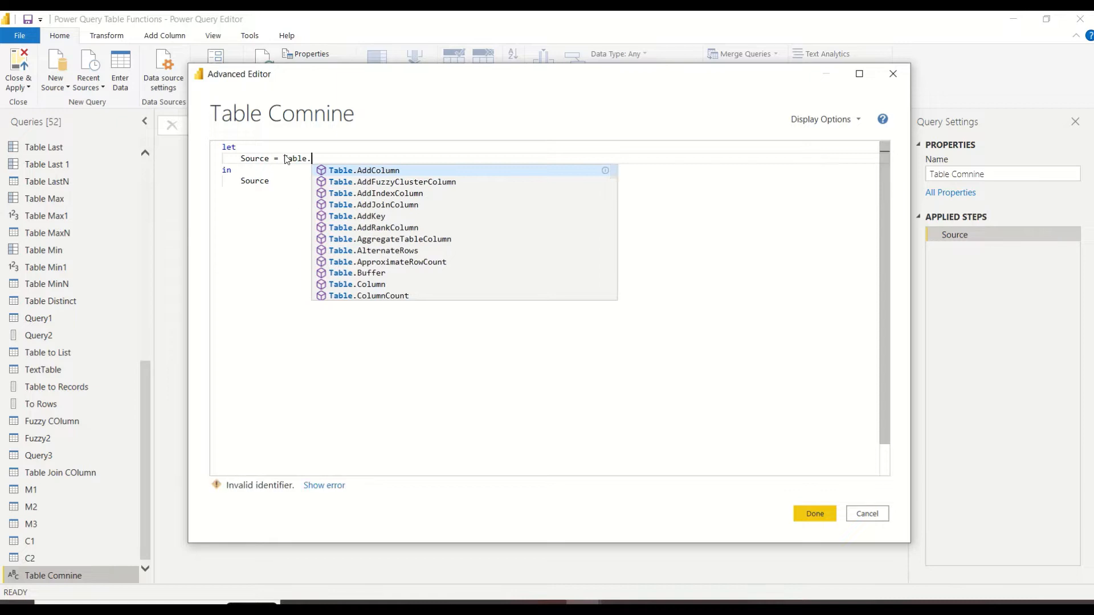
pyautogui.write('Co')
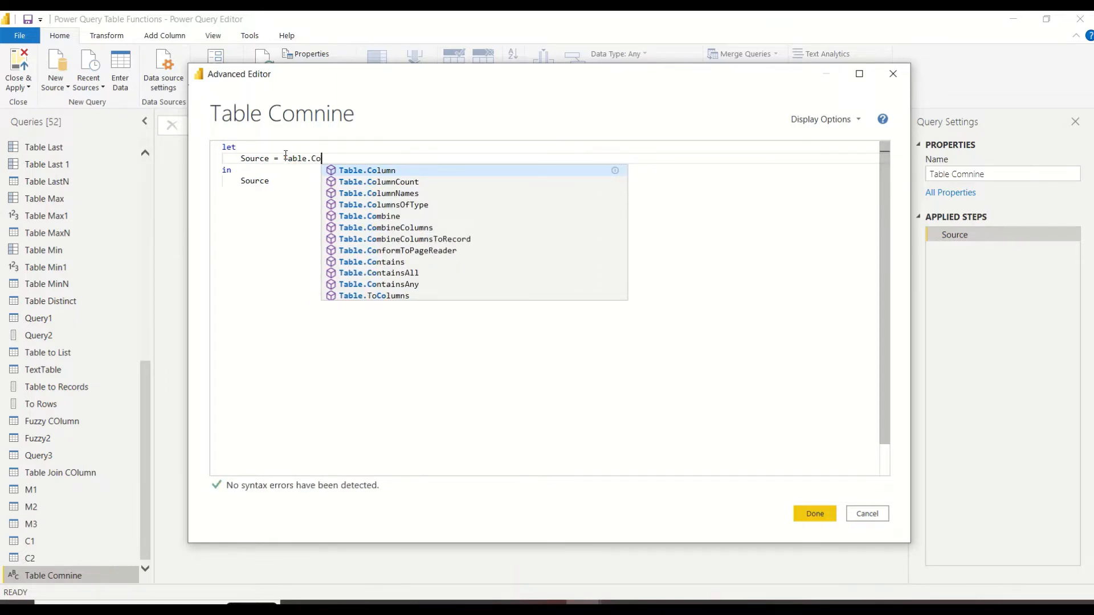
pyautogui.write('m')
pyautogui.press('Tab')
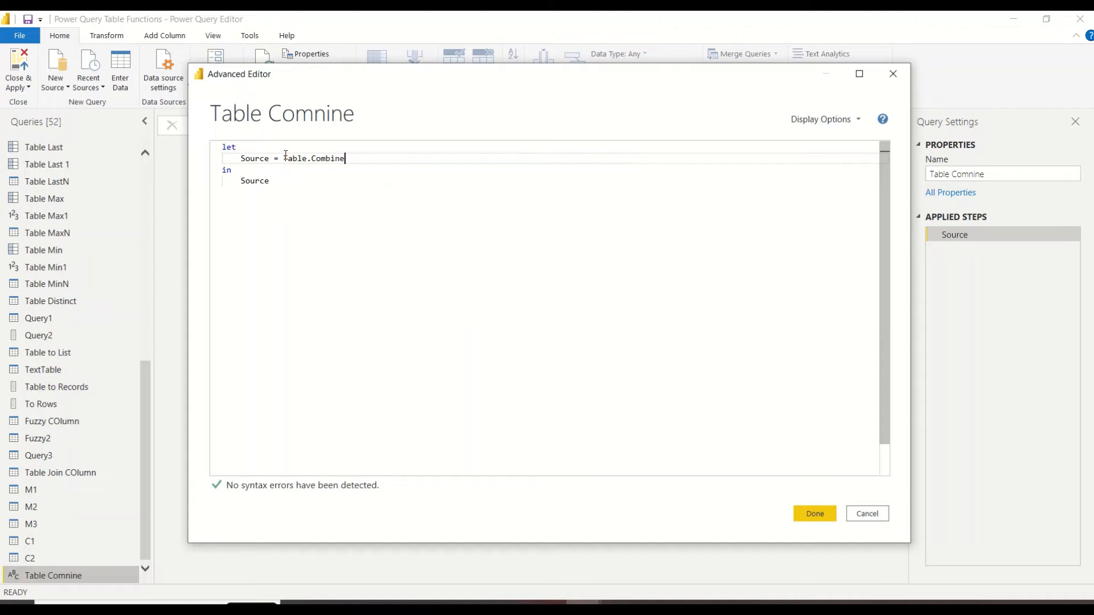
# Step: Give Table.Combine the list {"Table 1", "Table 2"} as its argument and apply the query code
pyautogui.write('(')
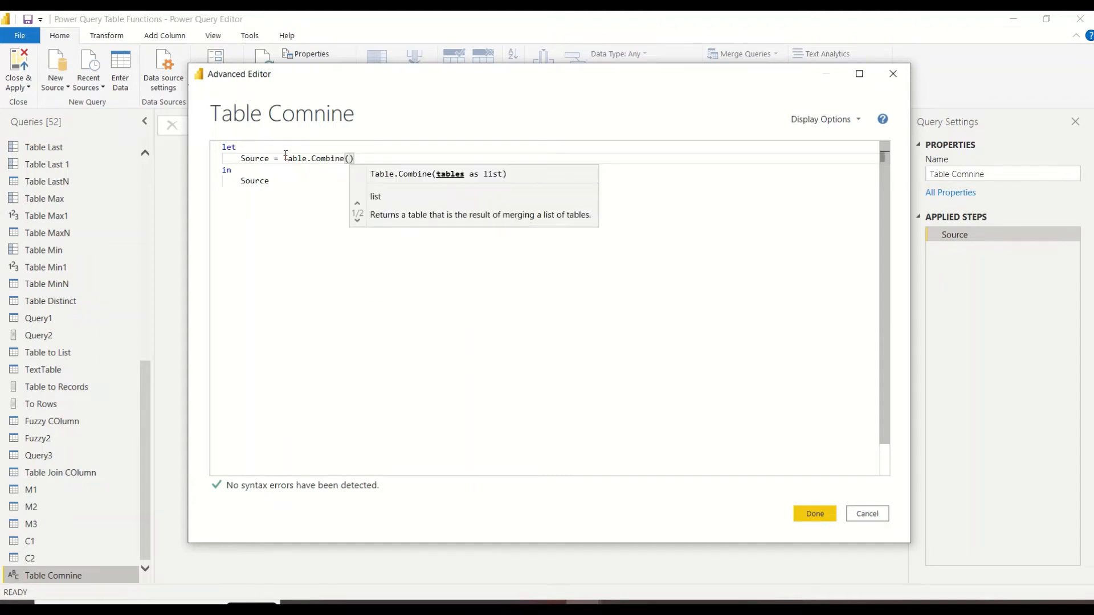
pyautogui.write('{')
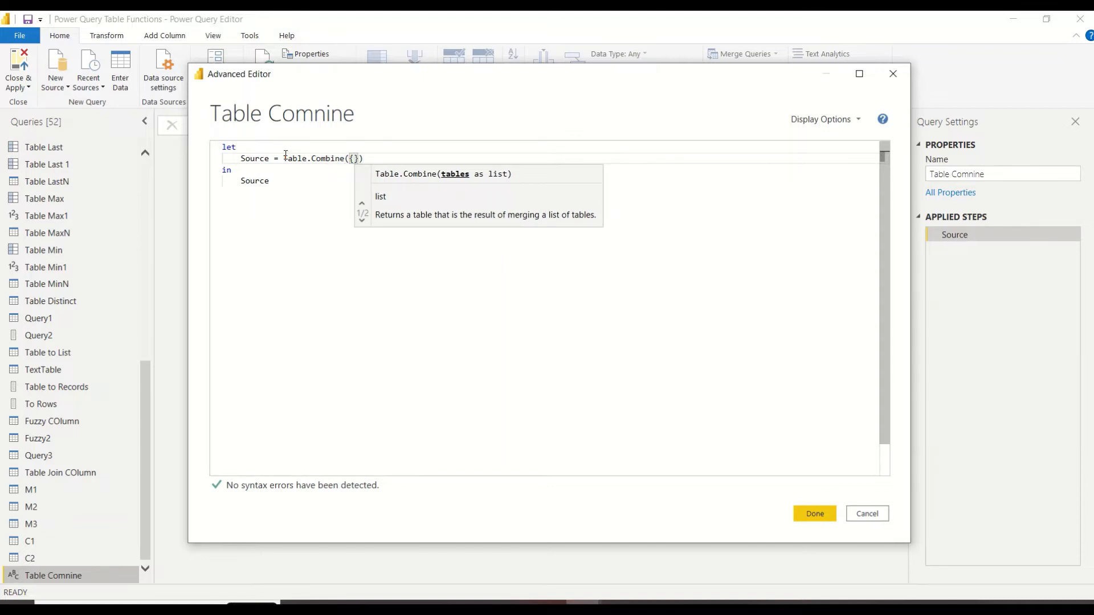
pyautogui.write('"Table')
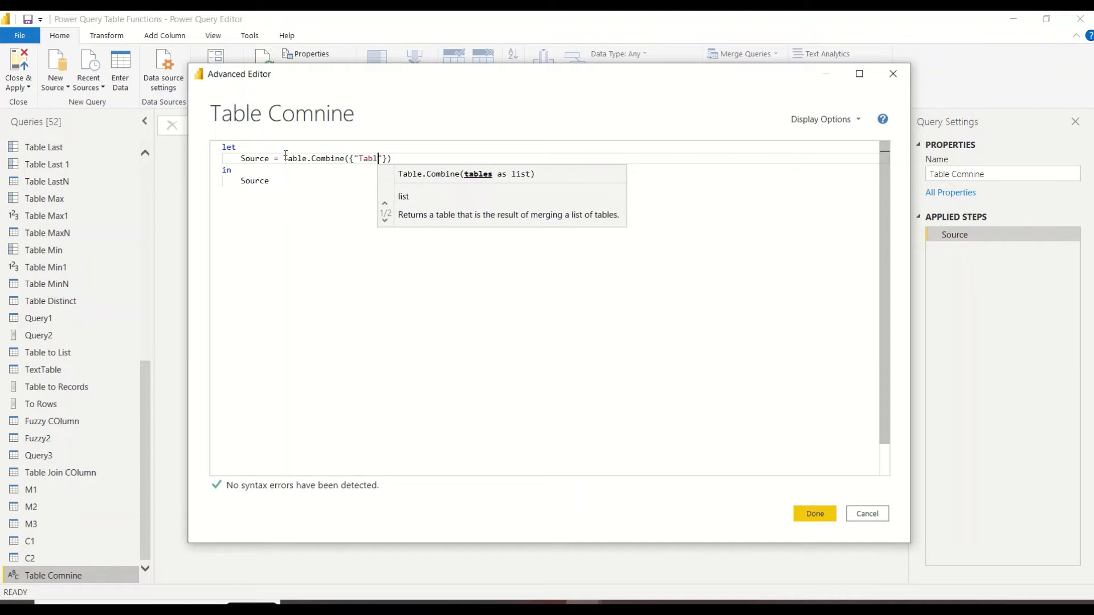
pyautogui.write(' 1",')
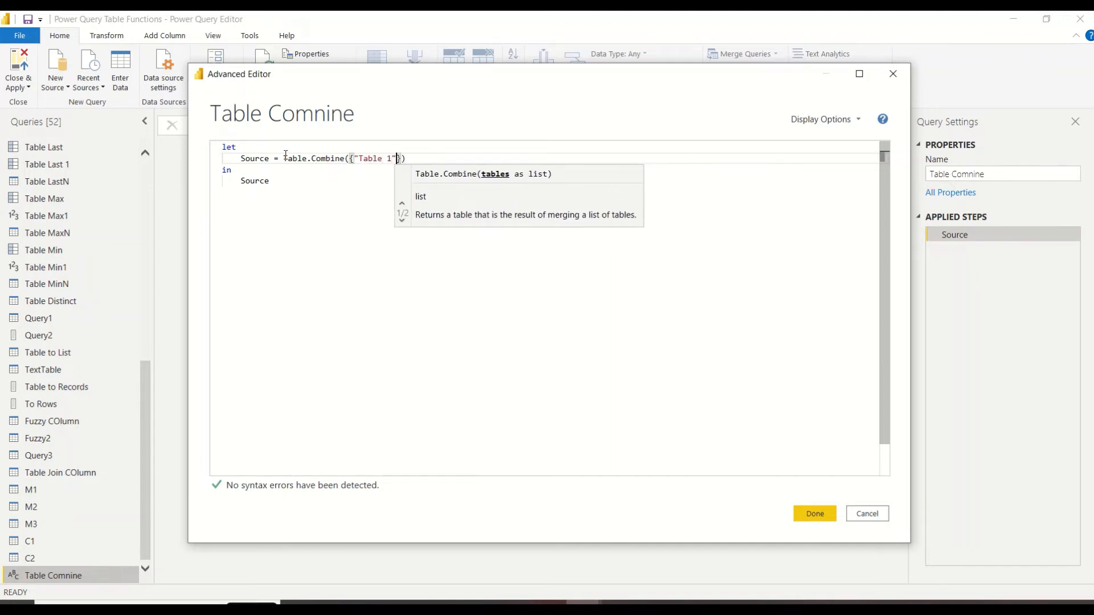
pyautogui.write(' "Ta')
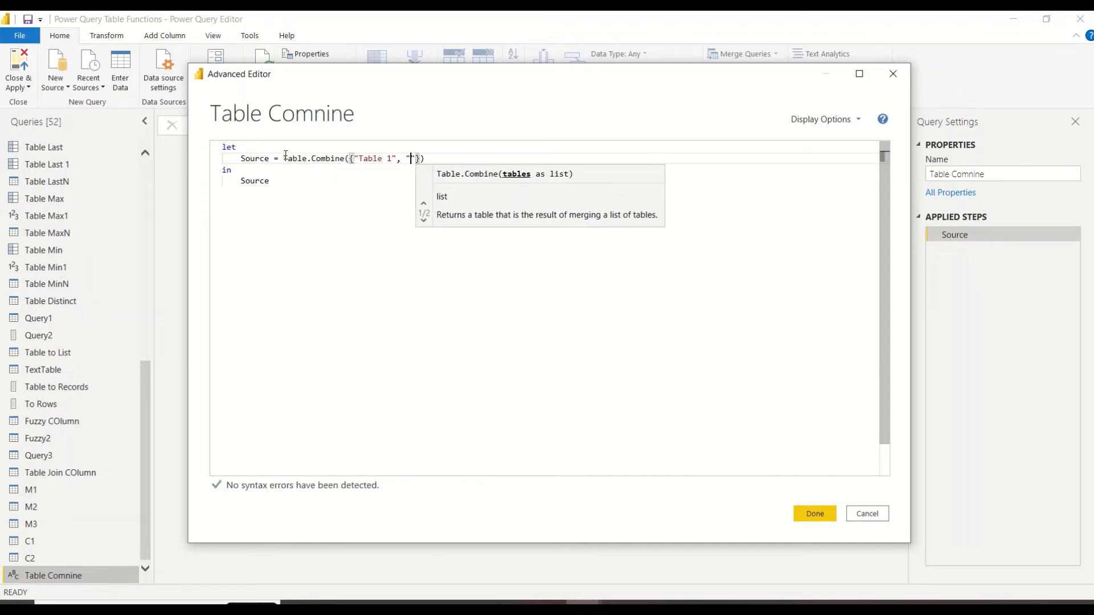
pyautogui.write('ble 2')
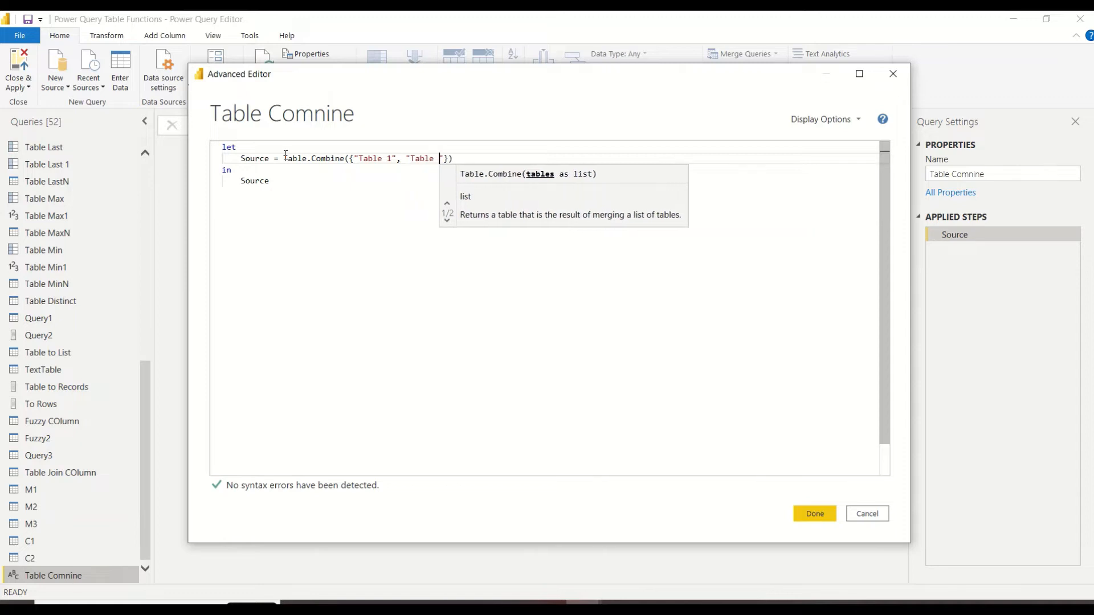
pyautogui.press('End')
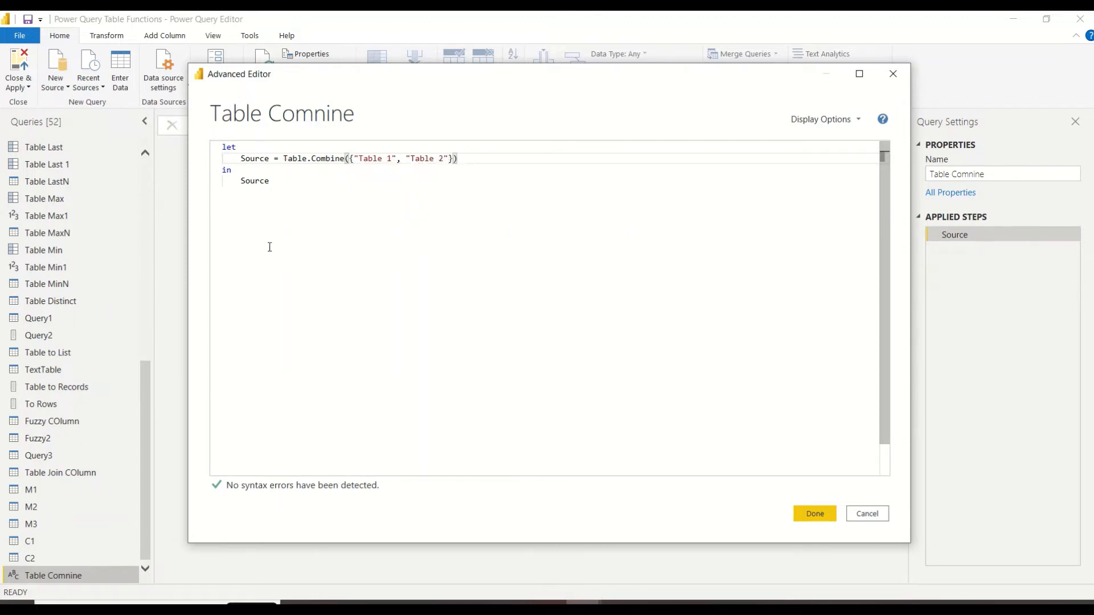
pyautogui.click(814, 514)
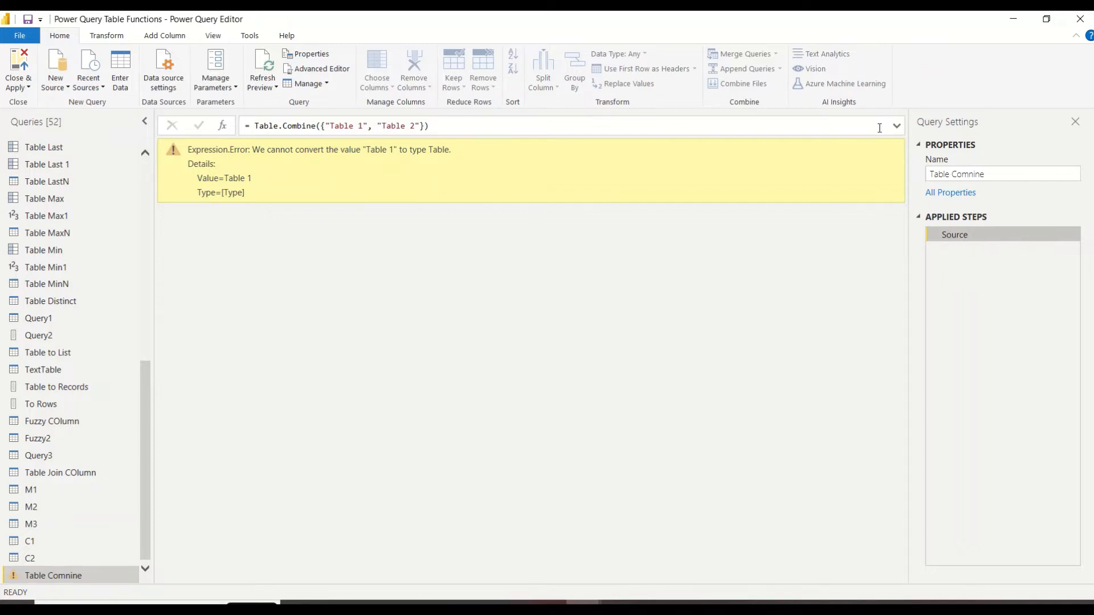
# Step: Reopen the Table Comnine code and replace the quoted names in the list with the query references #"Table 1",#"Table 2", then apply it
pyautogui.rightClick(50, 577)
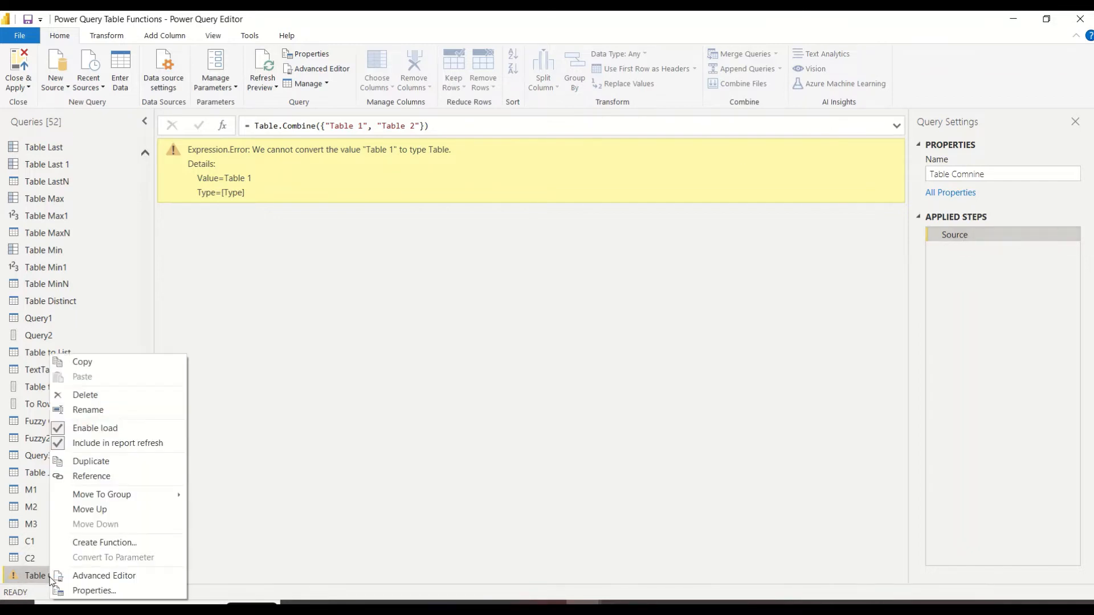
pyautogui.click(91, 576)
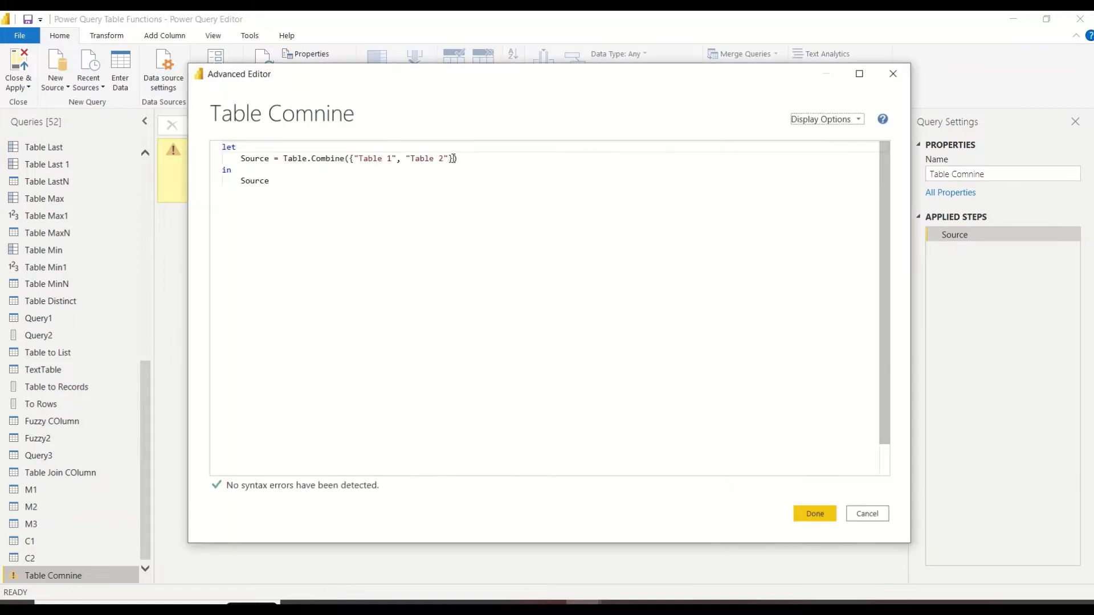
pyautogui.moveTo(450, 159); pyautogui.dragTo(358, 160)
pyautogui.moveTo(354, 159); pyautogui.dragTo(350, 159)
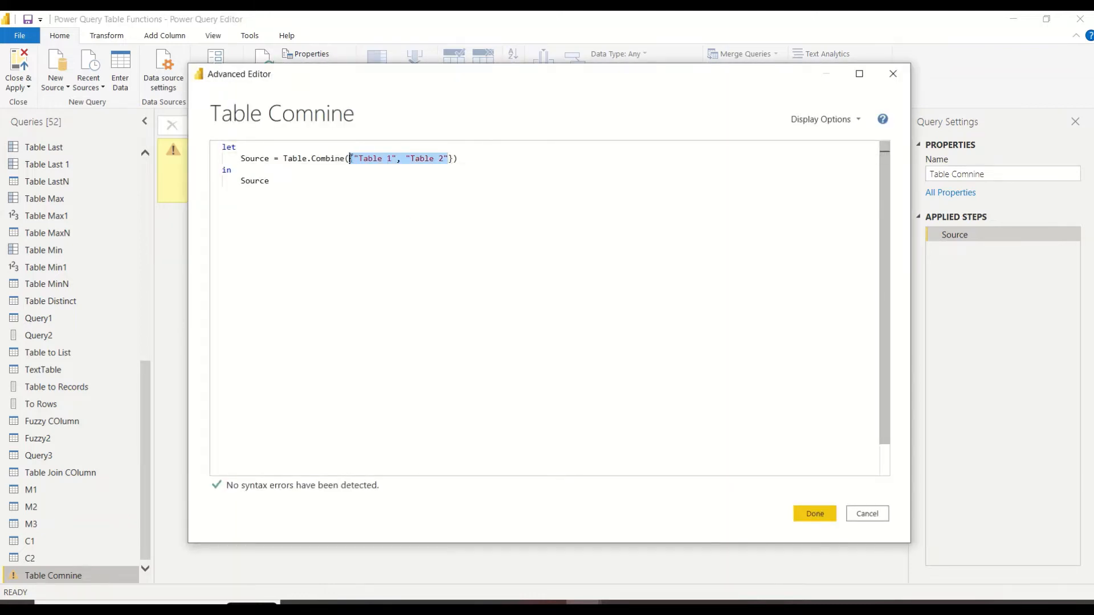
pyautogui.hotkey('shift', 'Up')
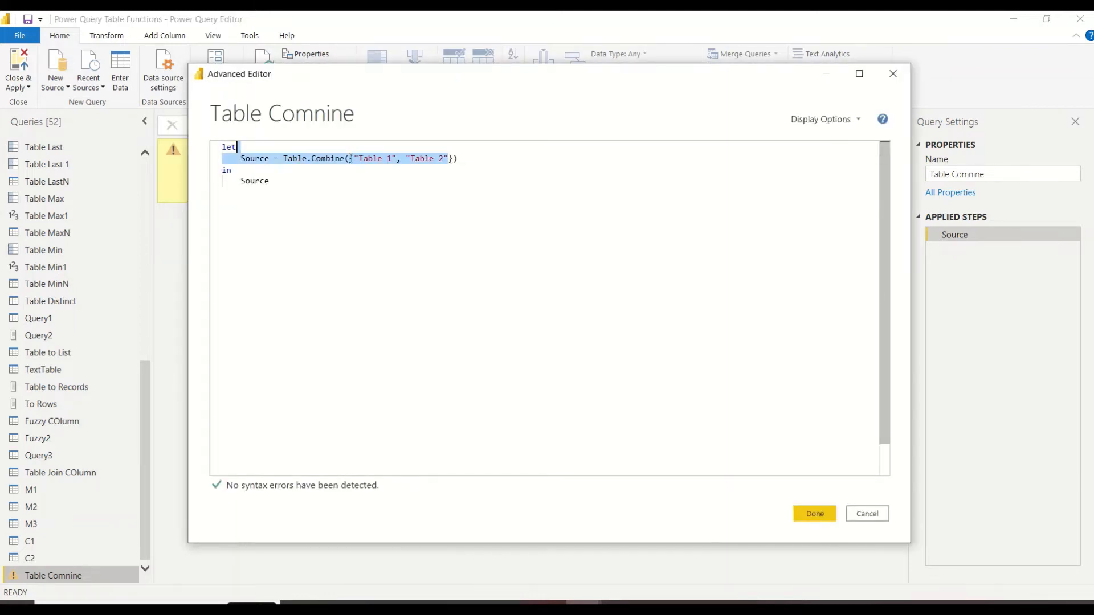
pyautogui.hotkey('shift', 'Down')
pyautogui.hotkey('shift', 'Right')
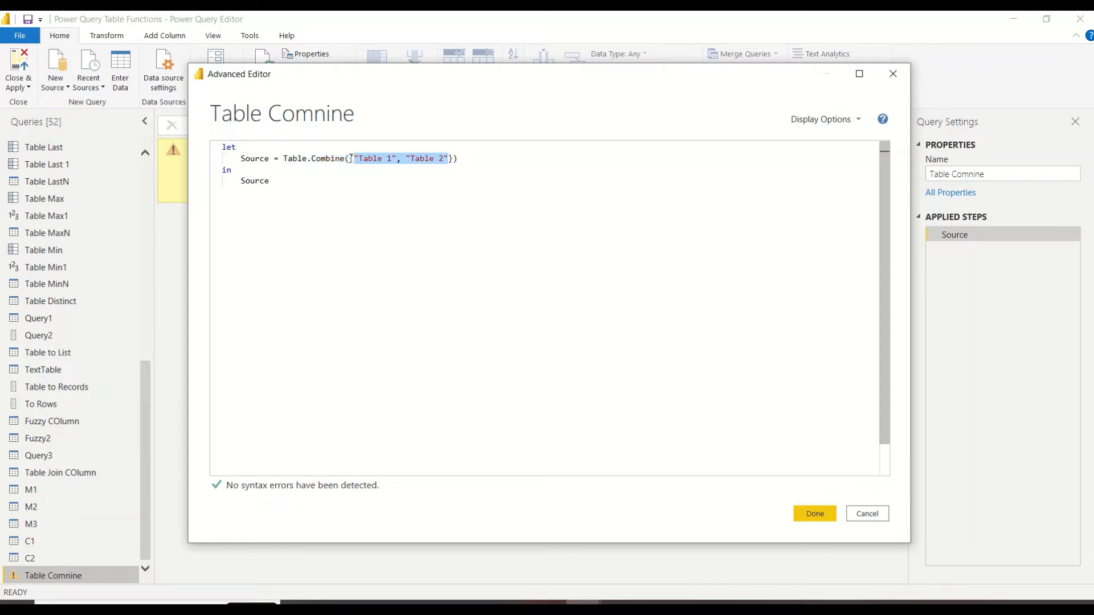
pyautogui.press('BackSpace')
pyautogui.write('Table1')
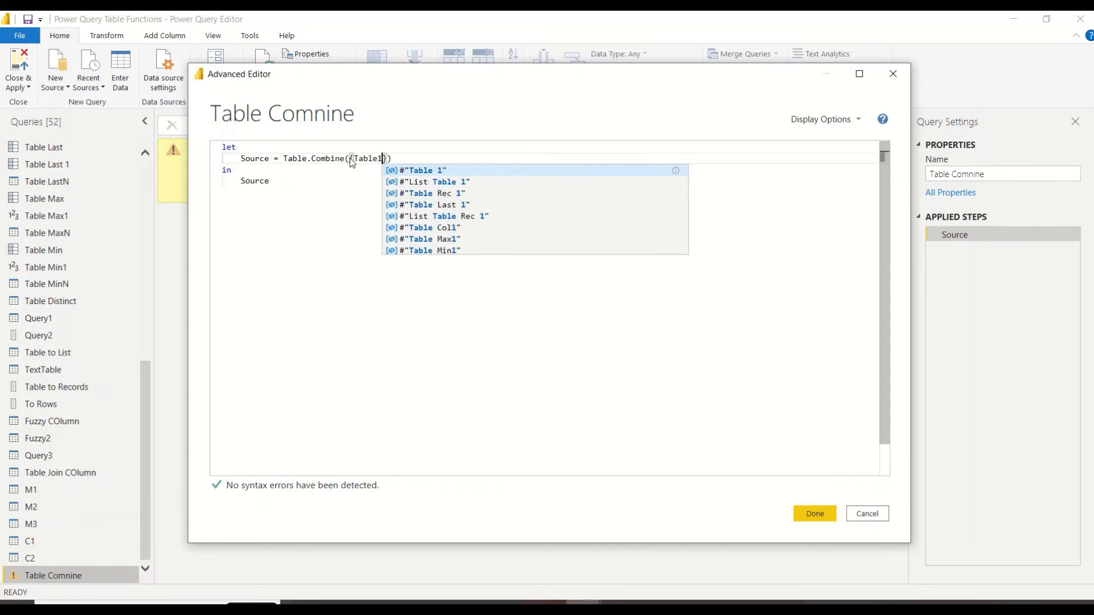
pyautogui.press('Tab')
pyautogui.write(',Table')
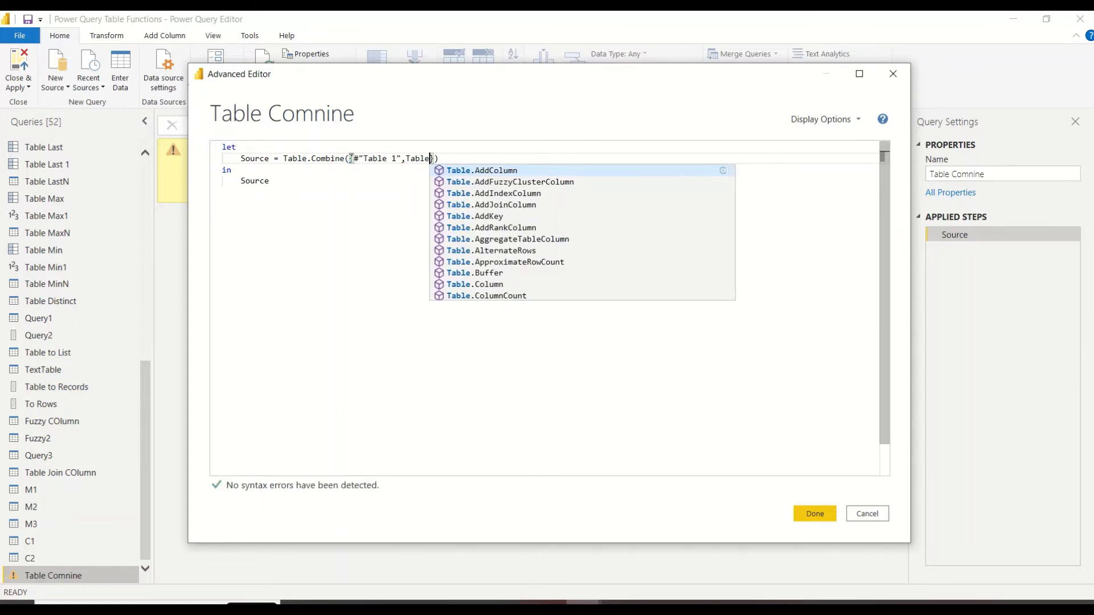
pyautogui.write(' 2')
pyautogui.press('Tab')
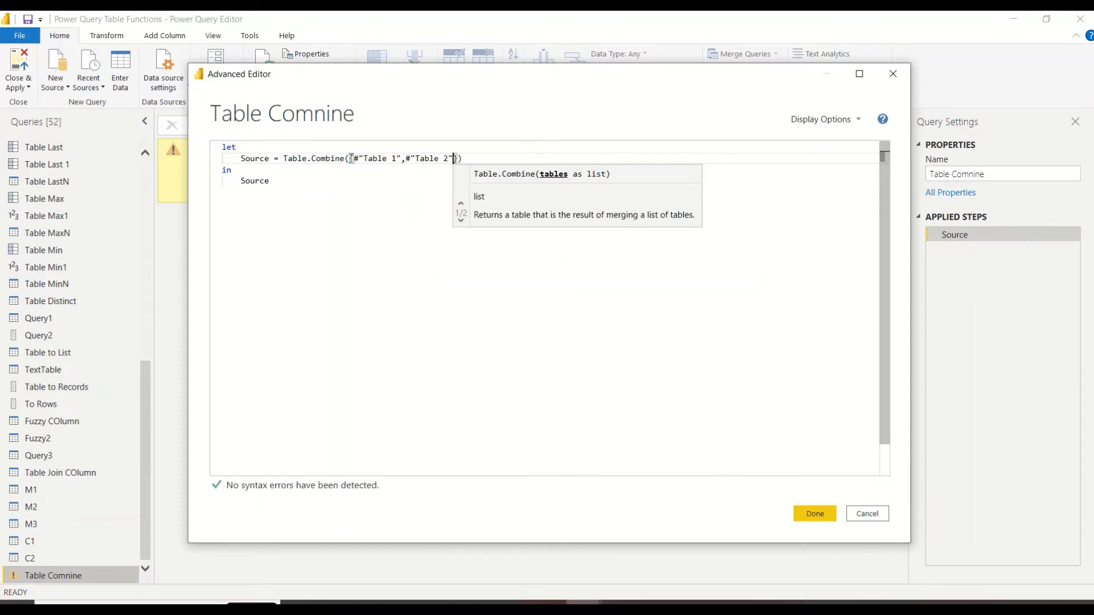
pyautogui.click(815, 514)
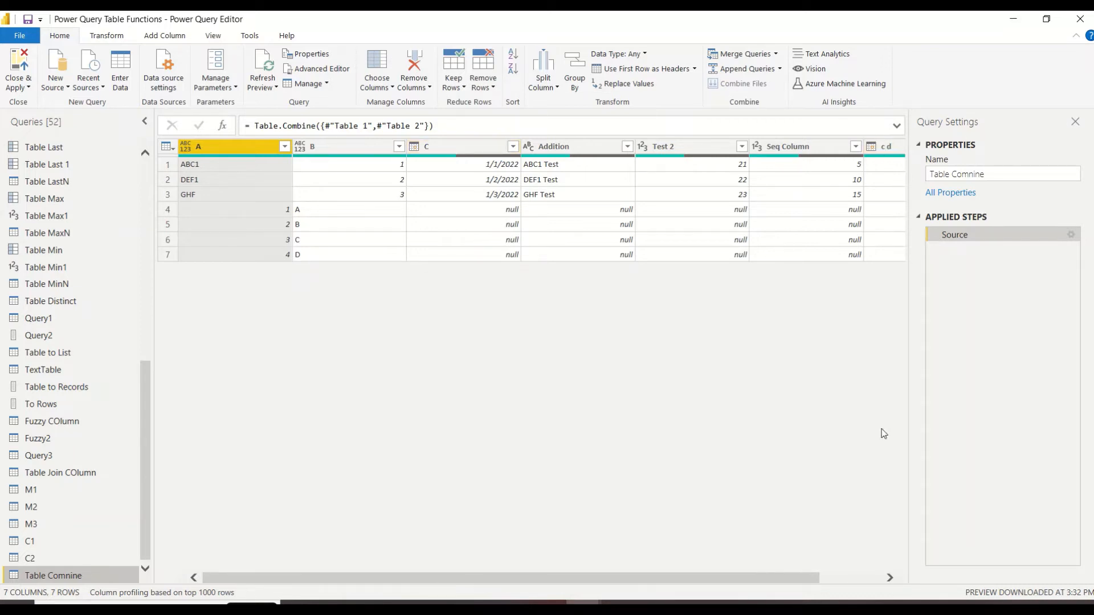
# Step: Add the columns argument {"A"} to Table.Combine in the Table Comnine query's code and apply it
pyautogui.moveTo(799, 578); pyautogui.dragTo(702, 591)
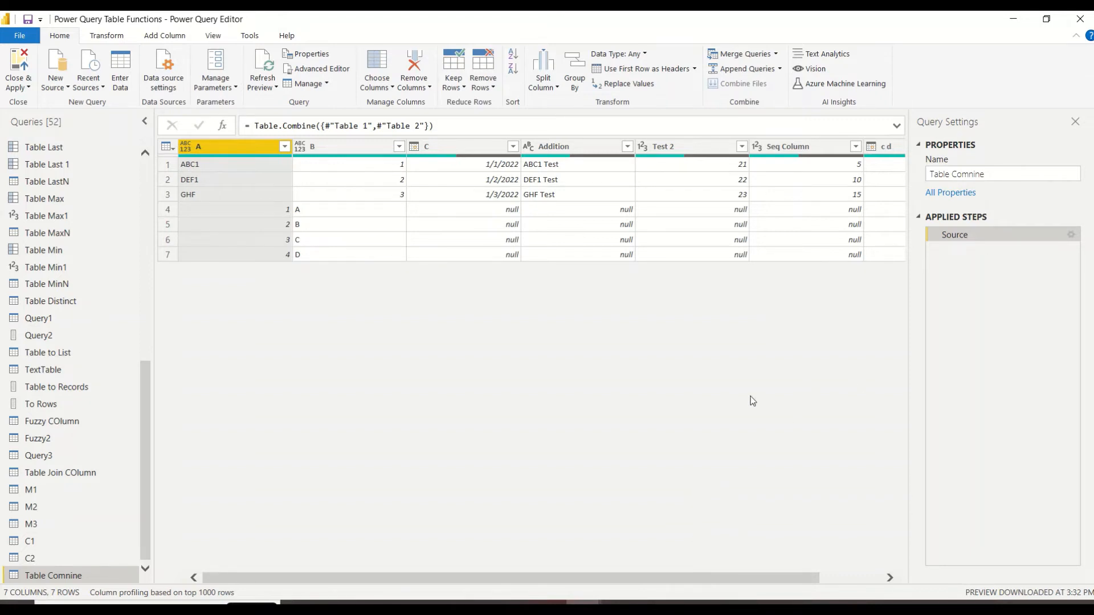
pyautogui.rightClick(77, 571)
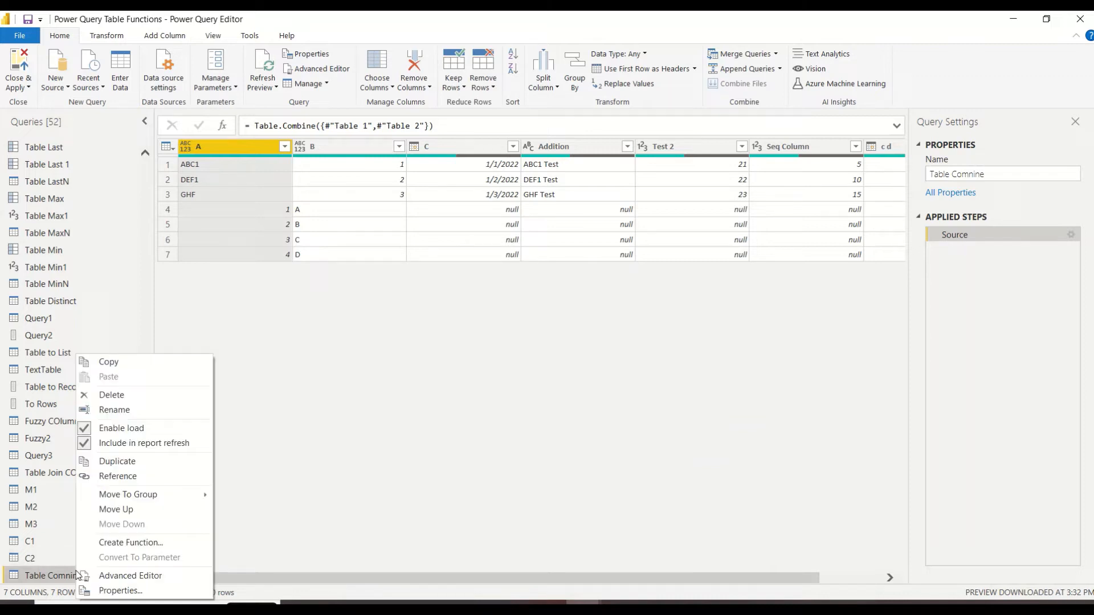
pyautogui.click(111, 574)
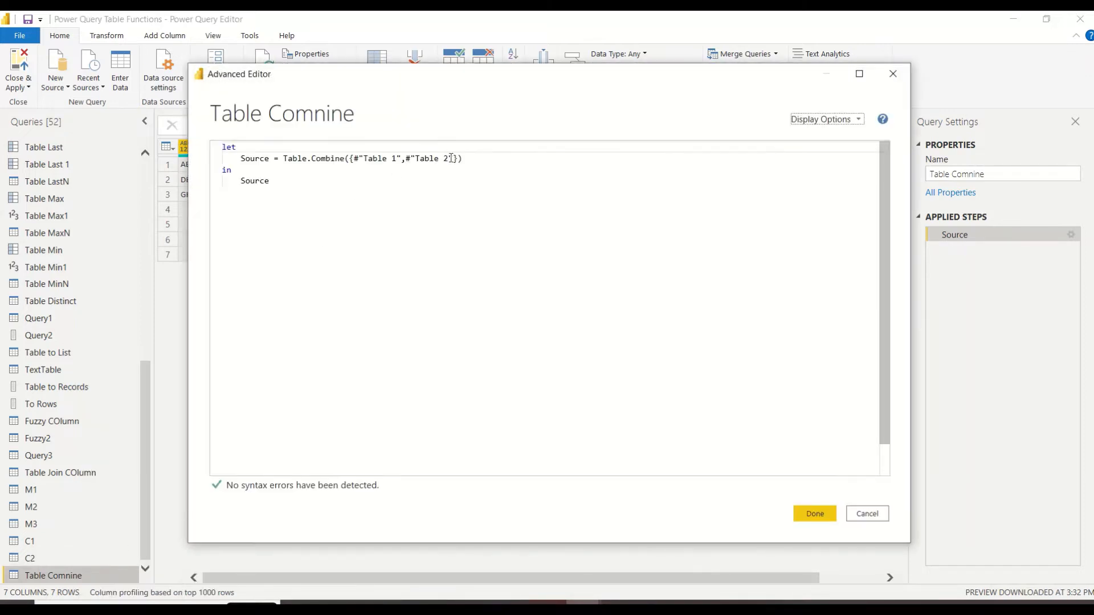
pyautogui.click(459, 159)
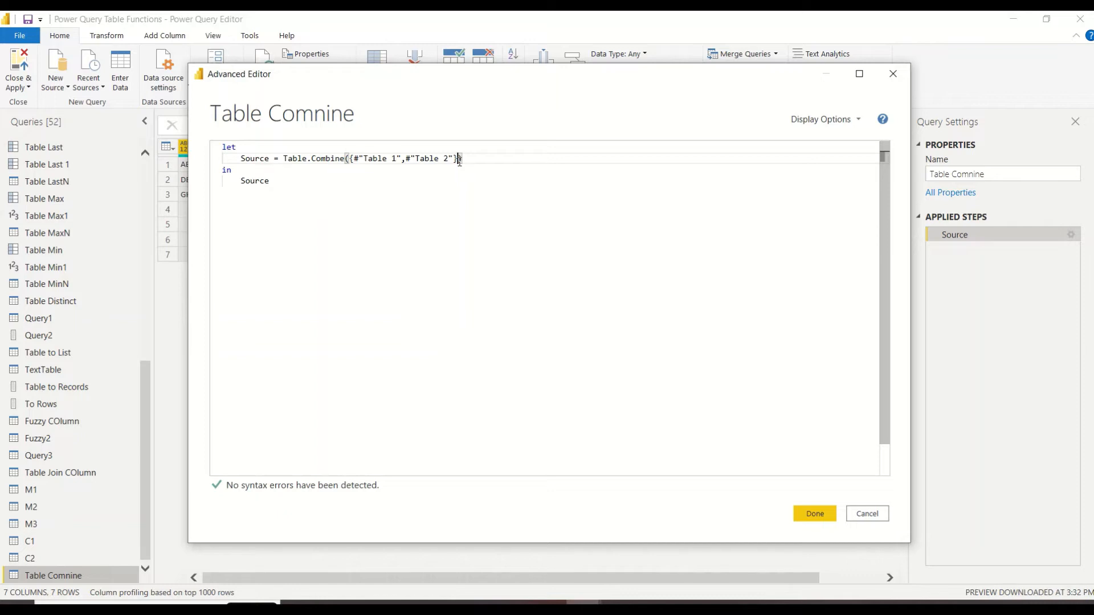
pyautogui.write(', ')
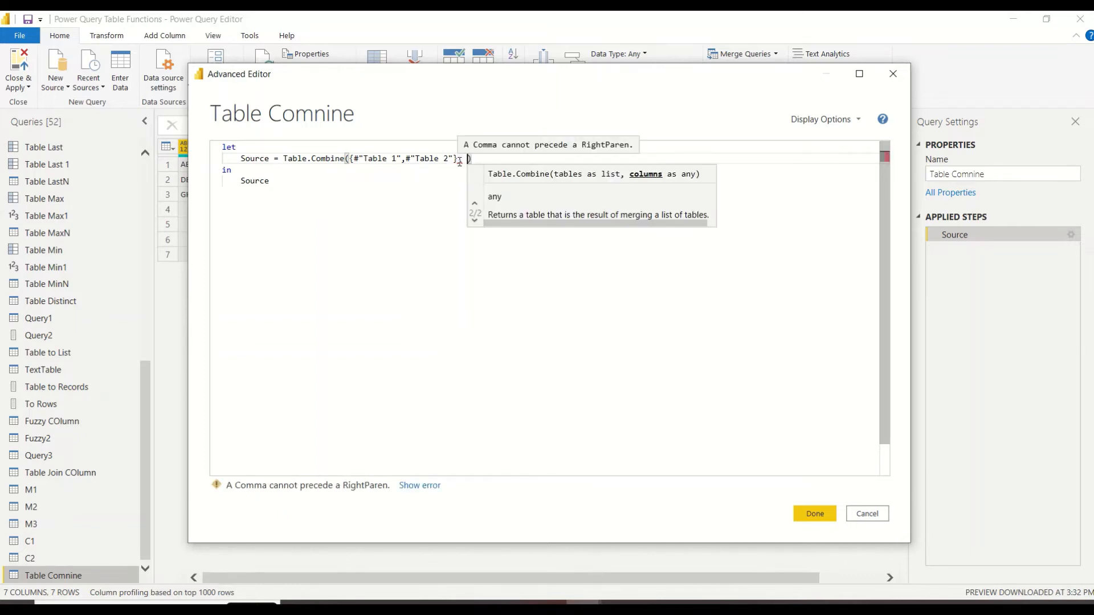
pyautogui.write('{')
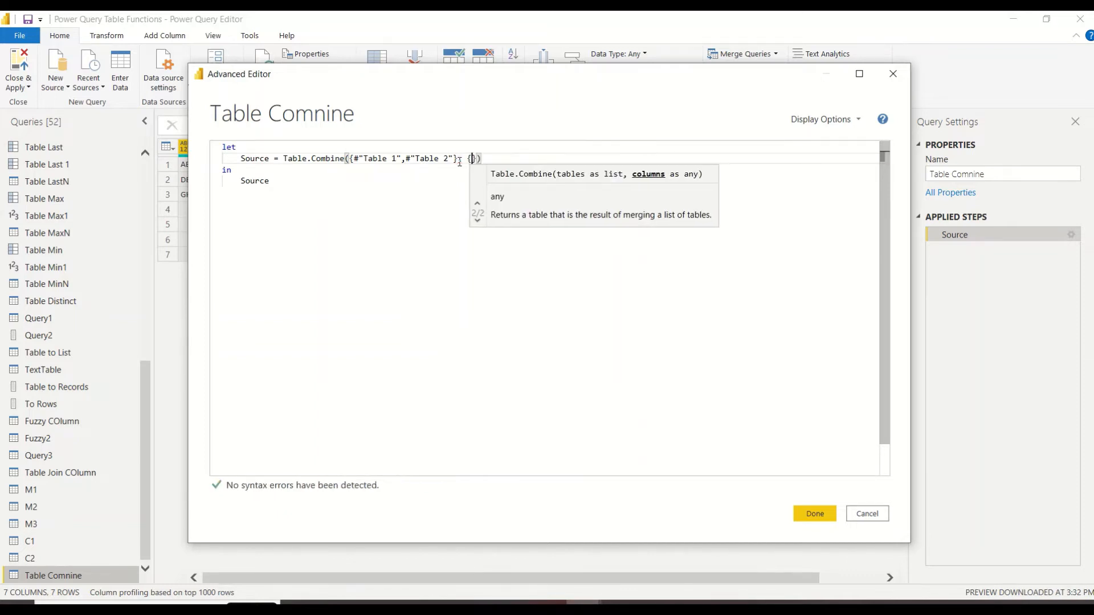
pyautogui.write('"A"')
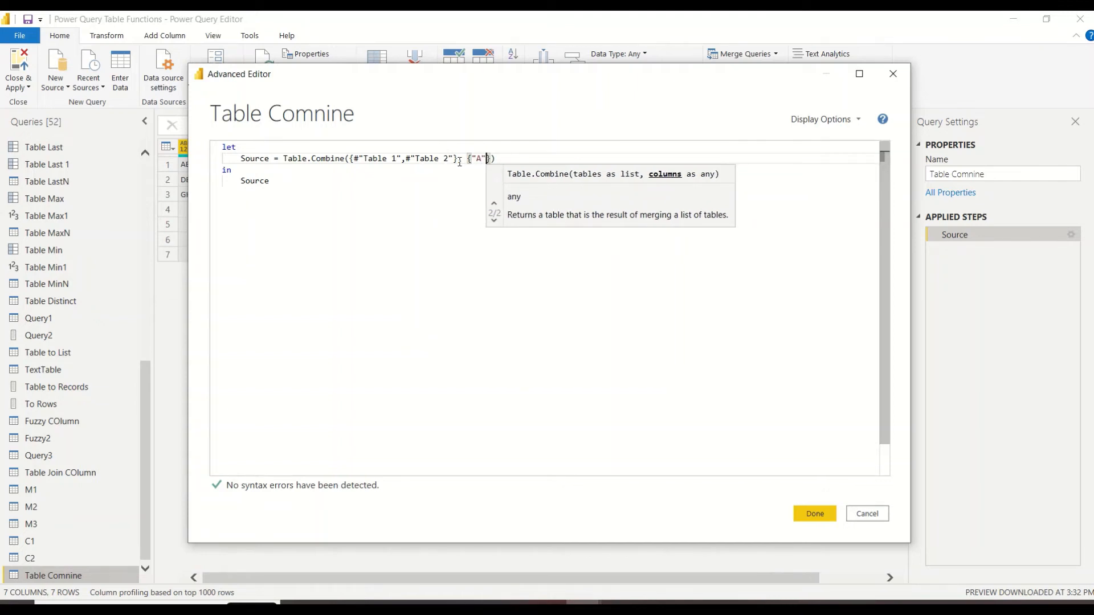
pyautogui.click(815, 515)
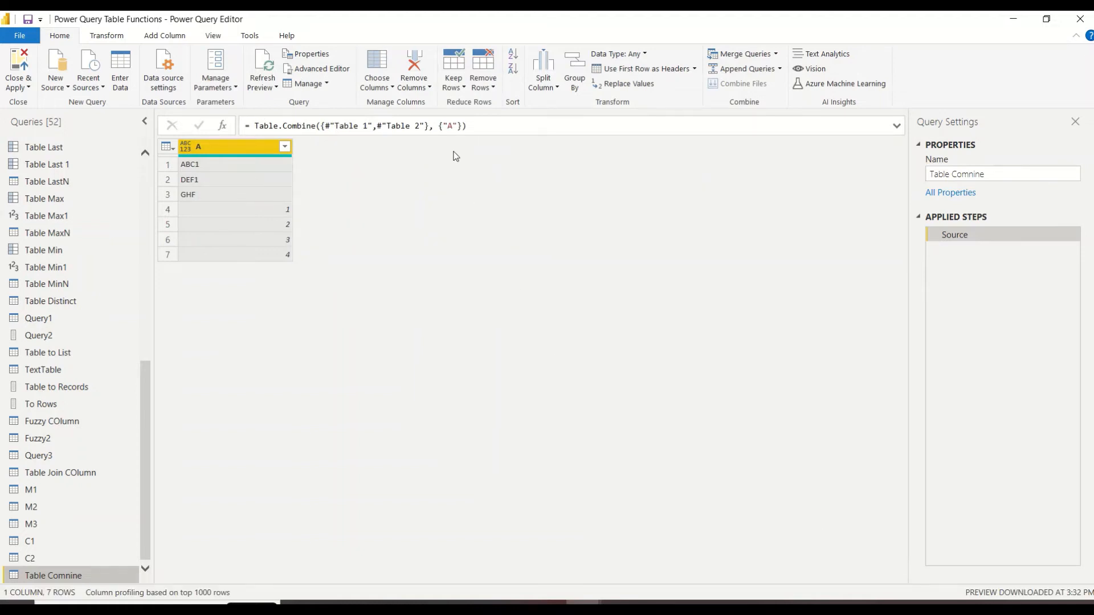
# Step: Extend the columns list in the Table.Combine formula to {"A", "B"} and apply the formula
pyautogui.click(460, 126)
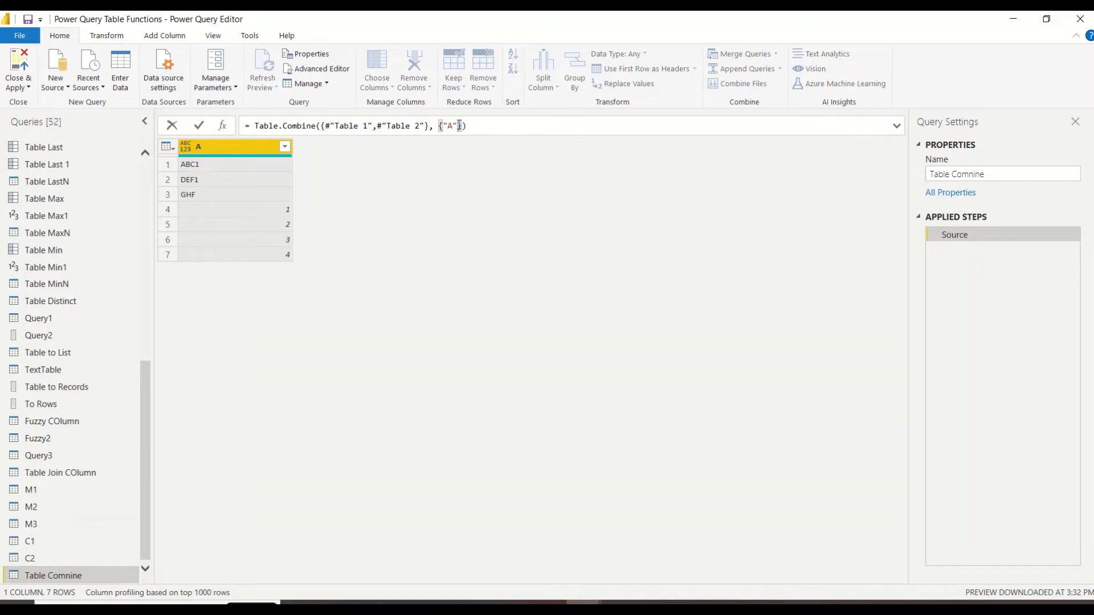
pyautogui.write(', "')
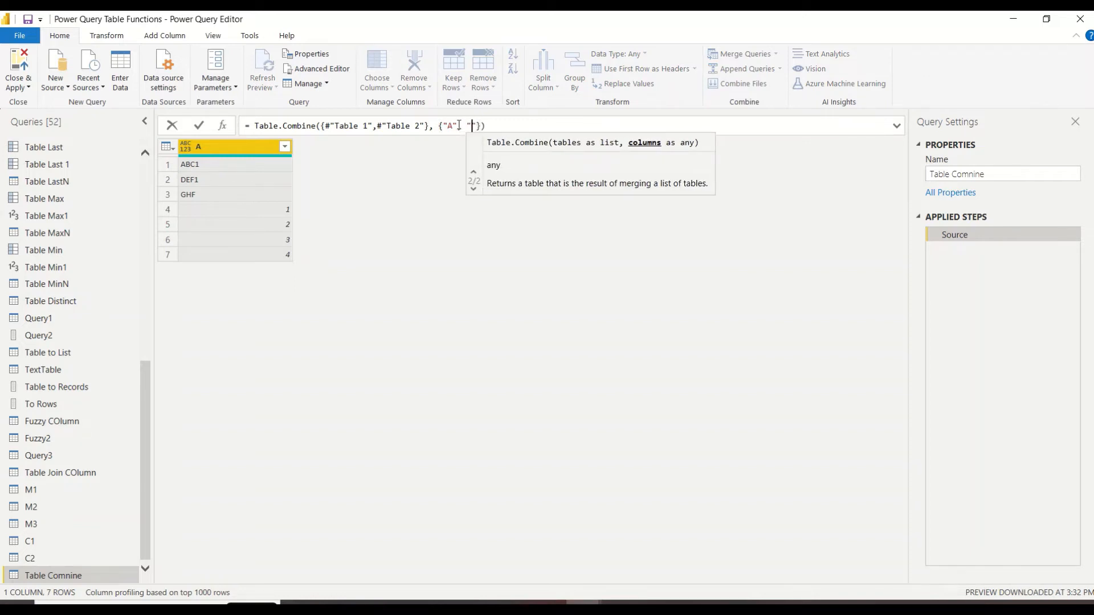
pyautogui.write('B')
pyautogui.hotkey('shift', 'Return')
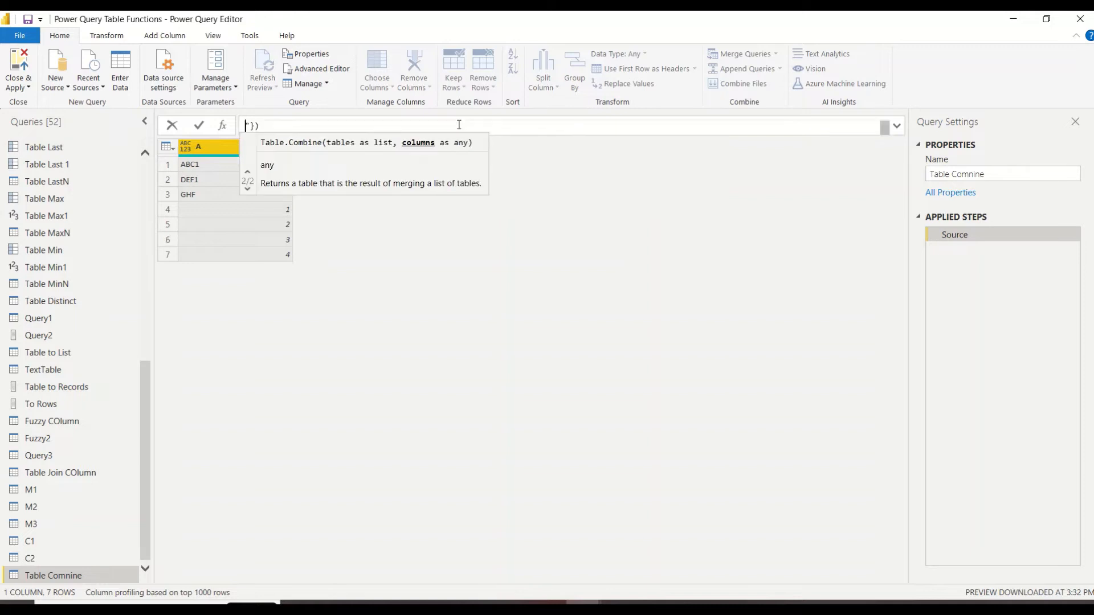
pyautogui.press('BackSpace')
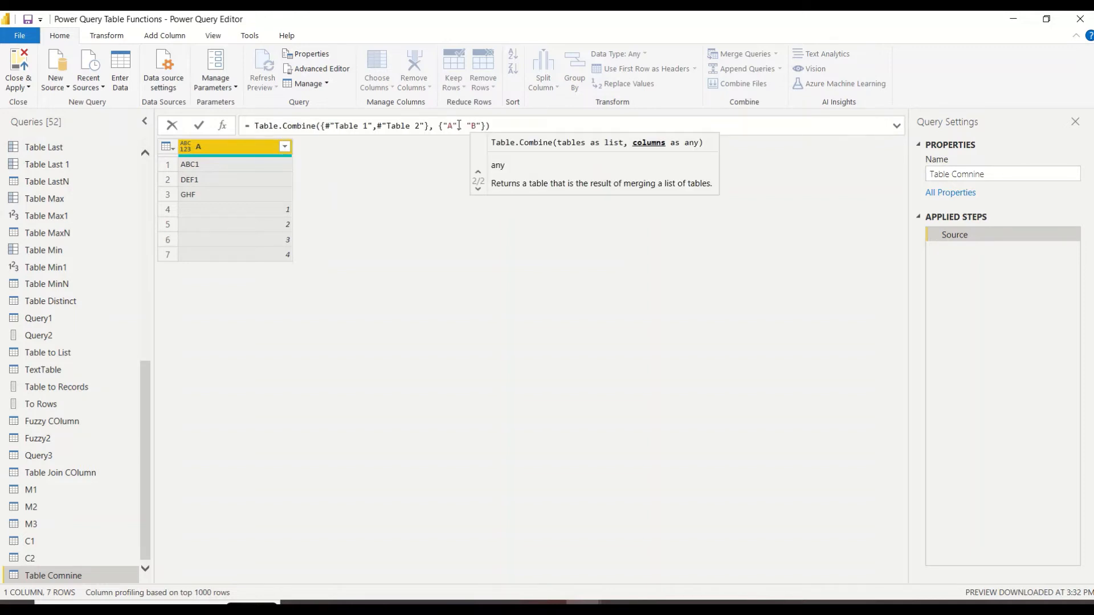
pyautogui.press('Return')
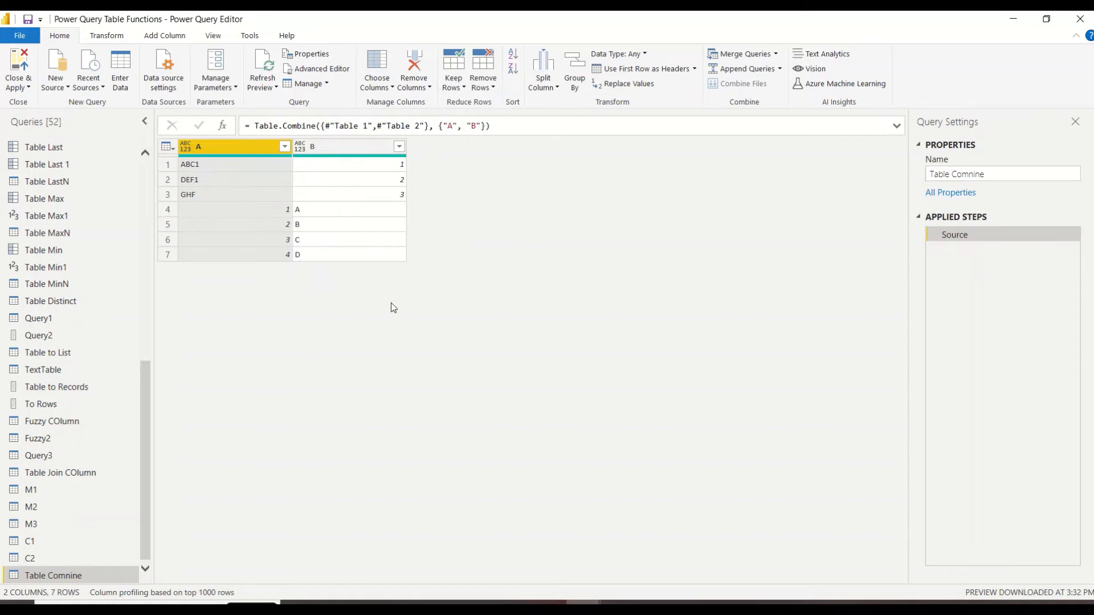
# Step: Append Table 2 to Table 1 as a new query, using the two-tables option
pyautogui.click(146, 169)
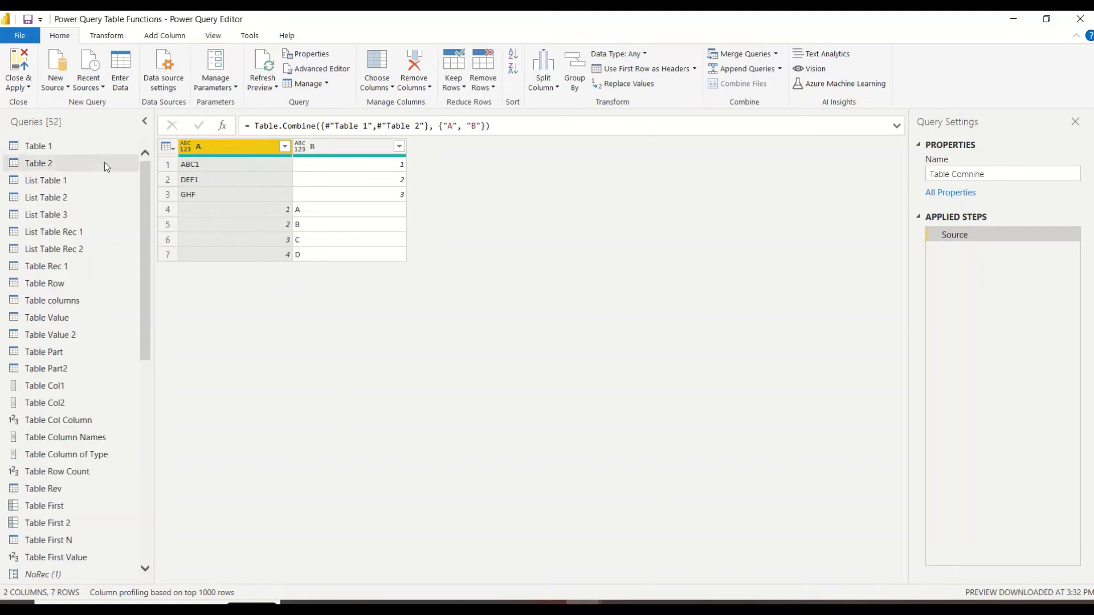
pyautogui.click(56, 151)
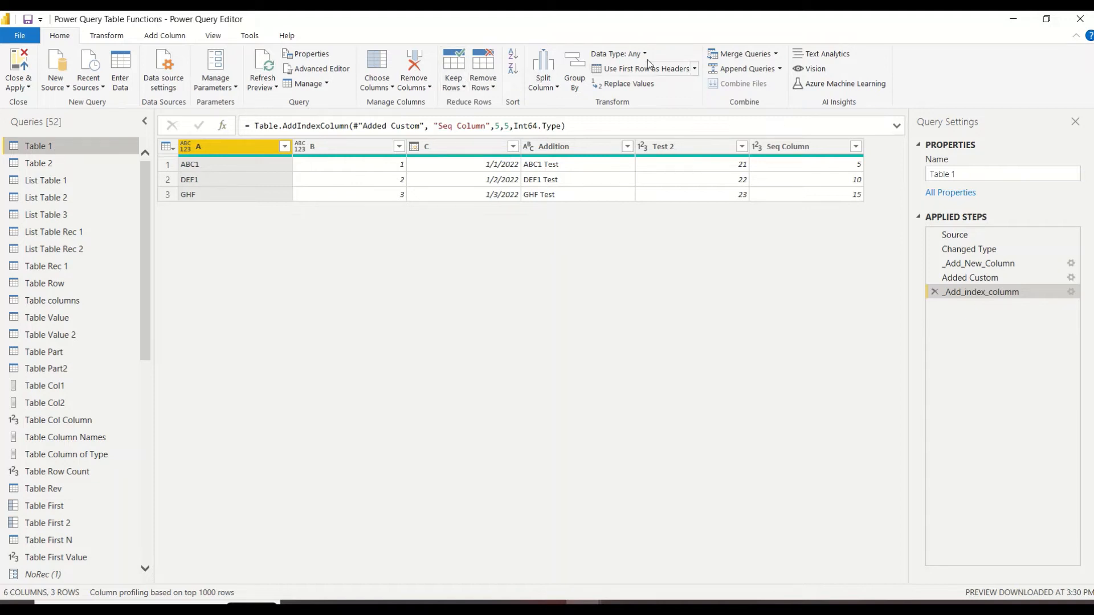
pyautogui.click(779, 71)
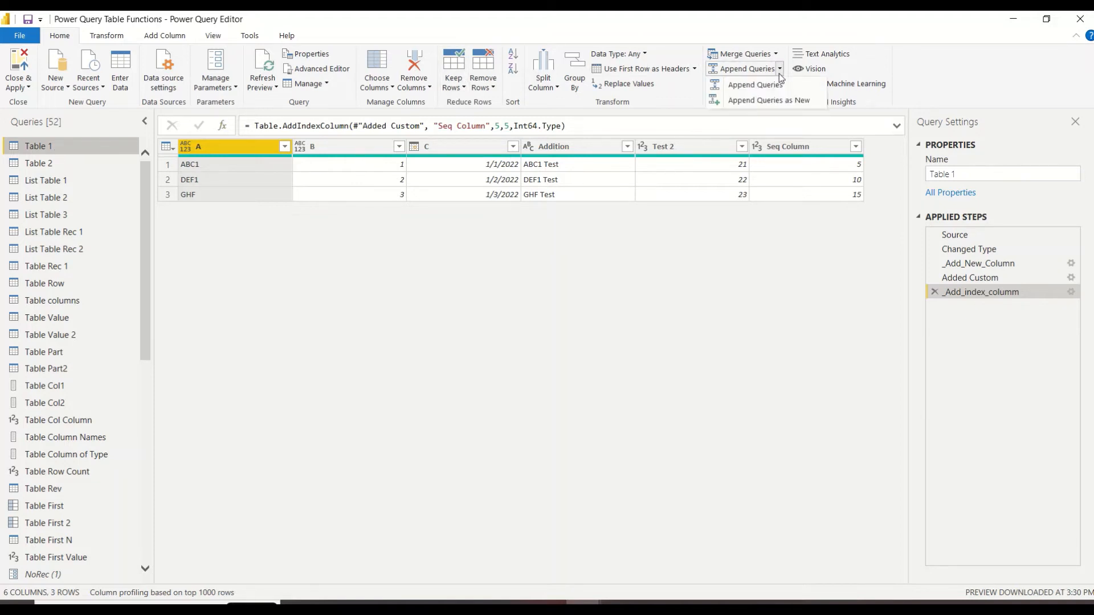
pyautogui.click(777, 102)
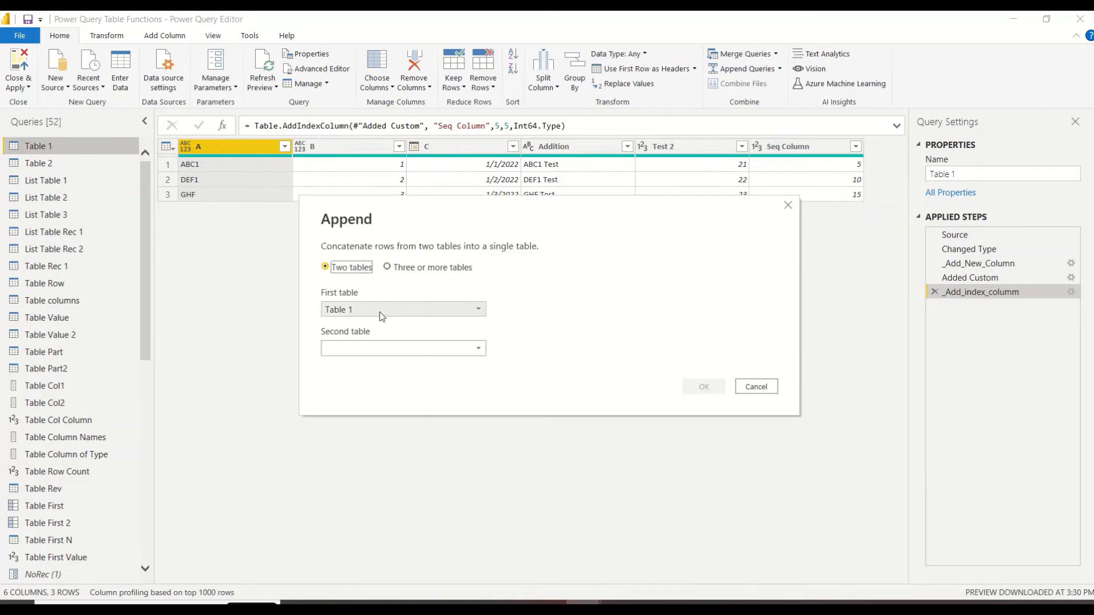
pyautogui.click(363, 348)
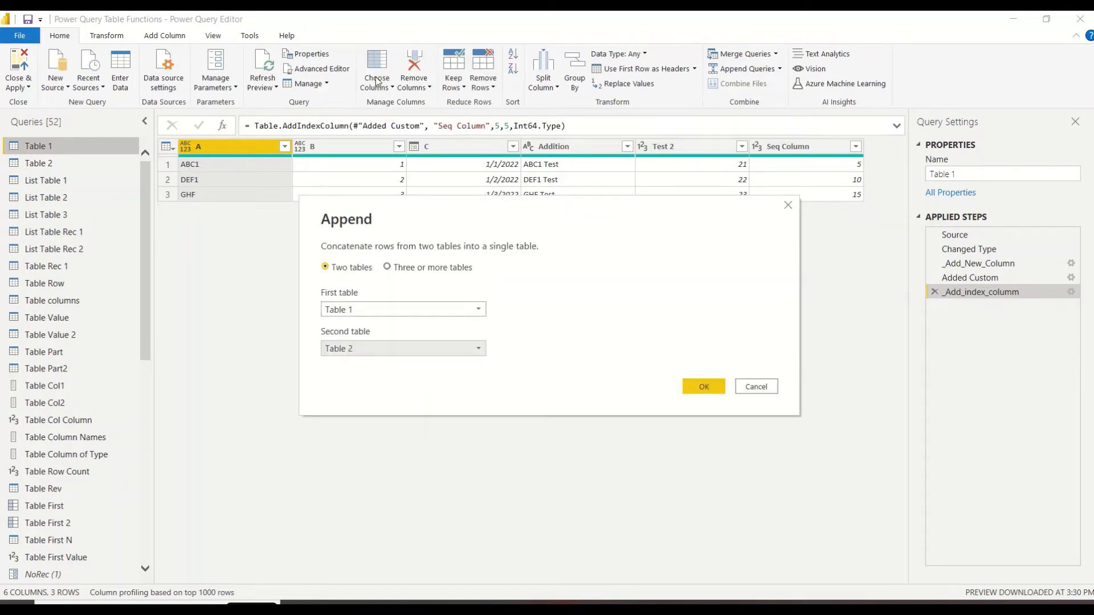
pyautogui.click(374, 76)
pyautogui.click(700, 387)
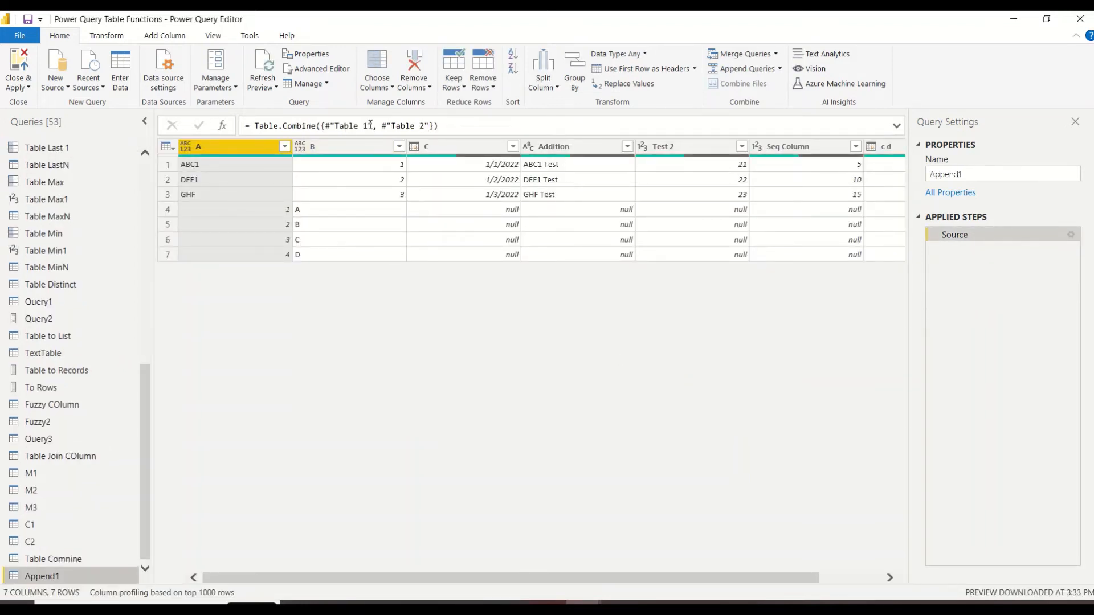
# Step: Add the columns argument {"A", "B"} to the Table.Combine formula of the appended query and apply it
pyautogui.click(434, 126)
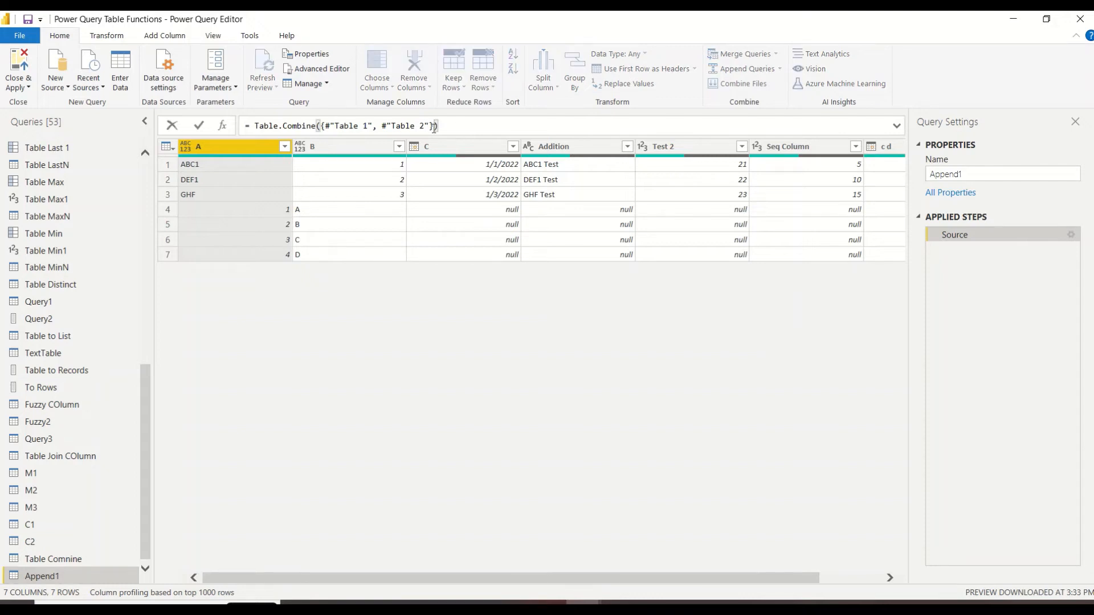
pyautogui.write(', {')
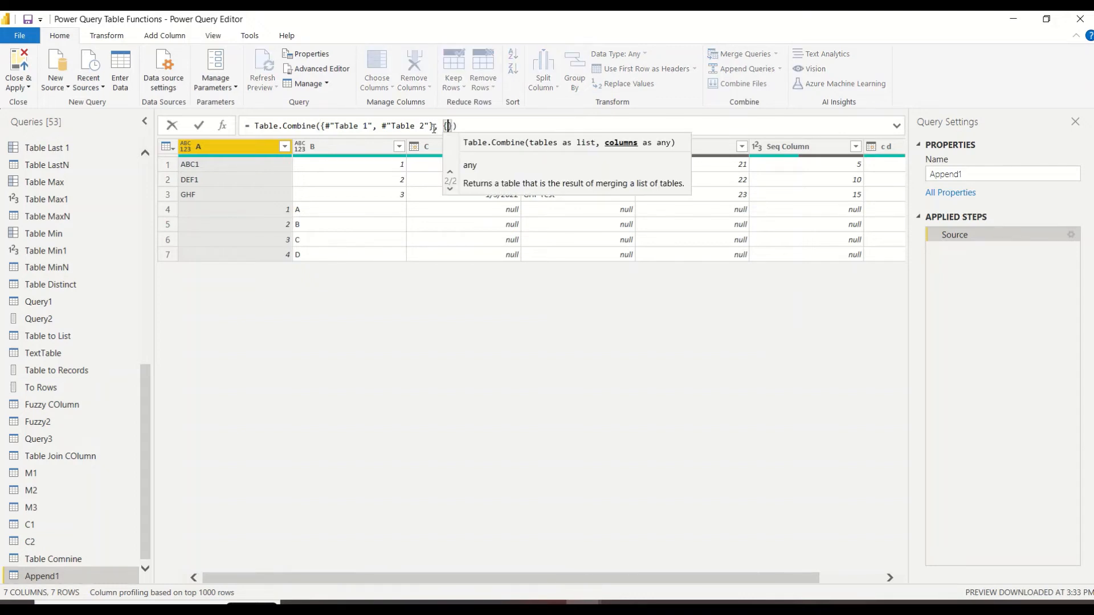
pyautogui.write('"A"')
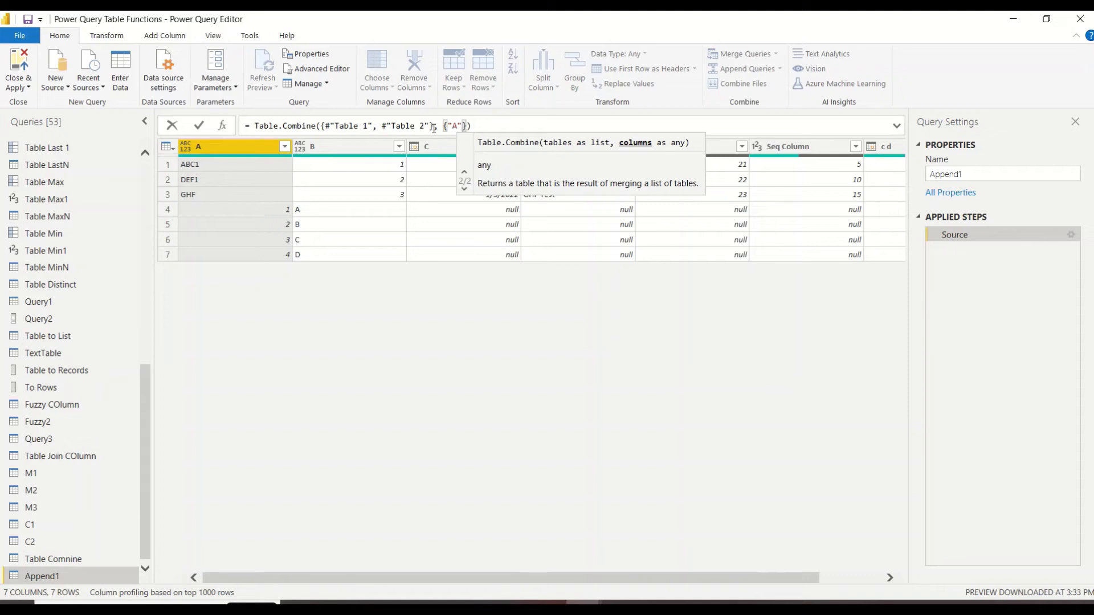
pyautogui.write(', "')
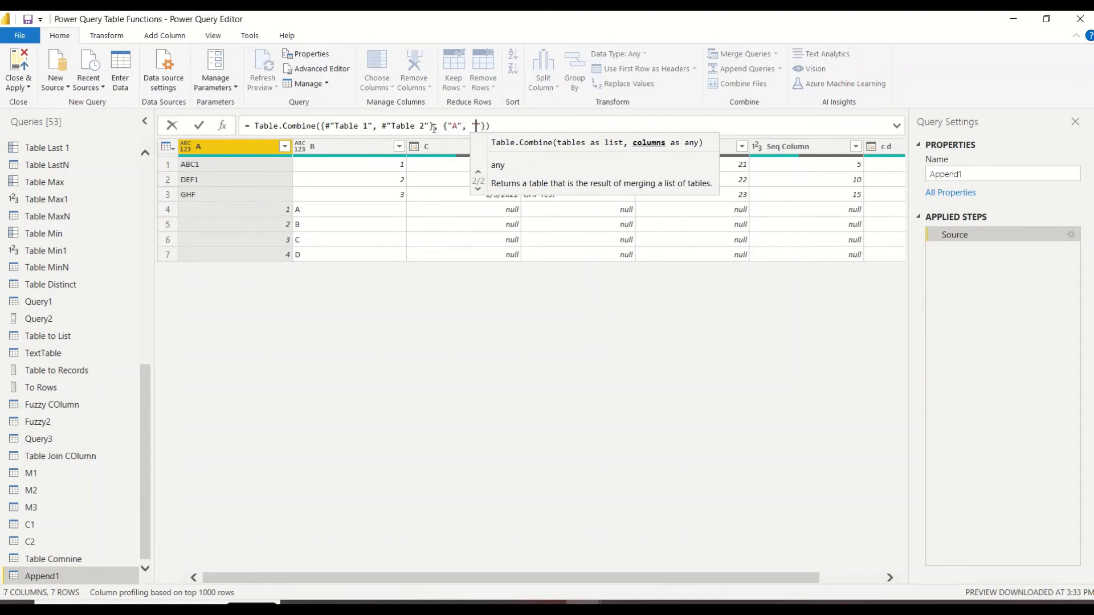
pyautogui.write('B')
pyautogui.press('Return')
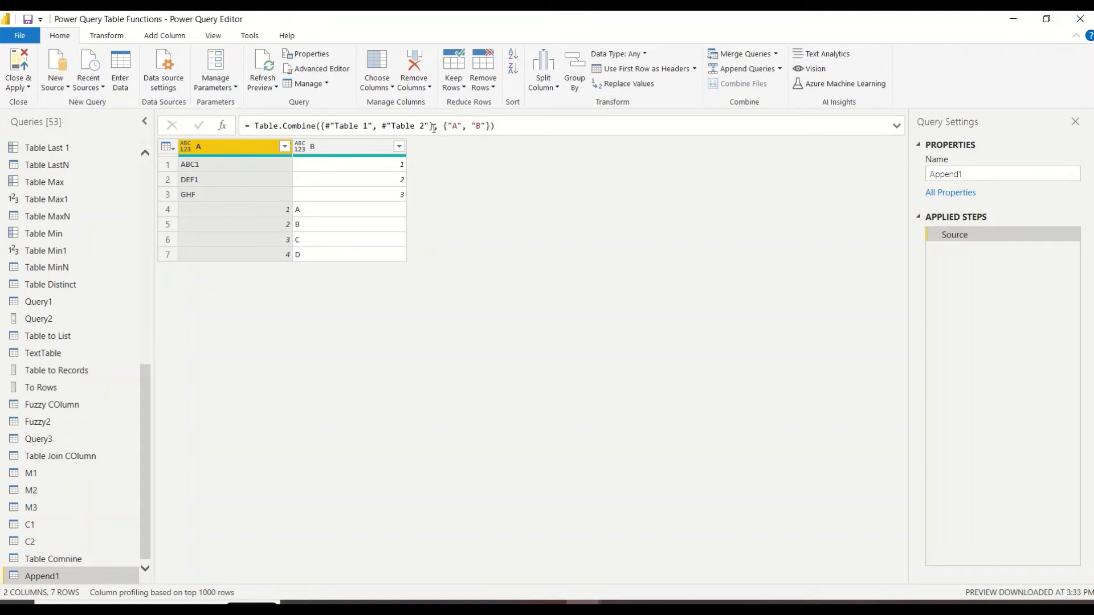
# Step: Switch to the Table.Combine documentation in Firefox and copy the Table.FromRecords output code of Example 2
pyautogui.click(84, 556)
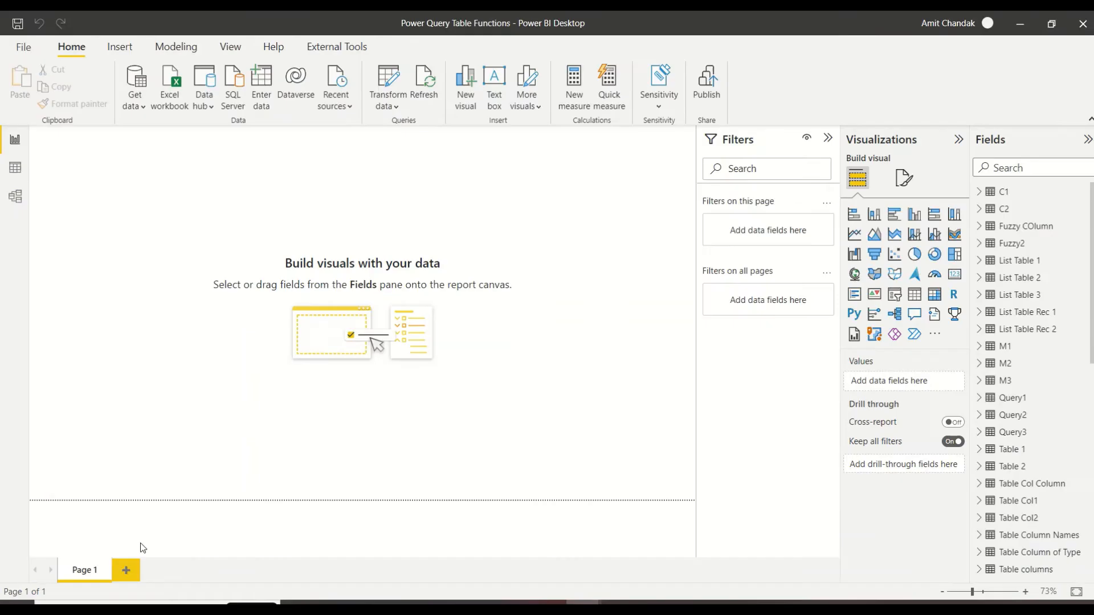
pyautogui.hotkey('alt', 'Tab')
pyautogui.press('Tab')
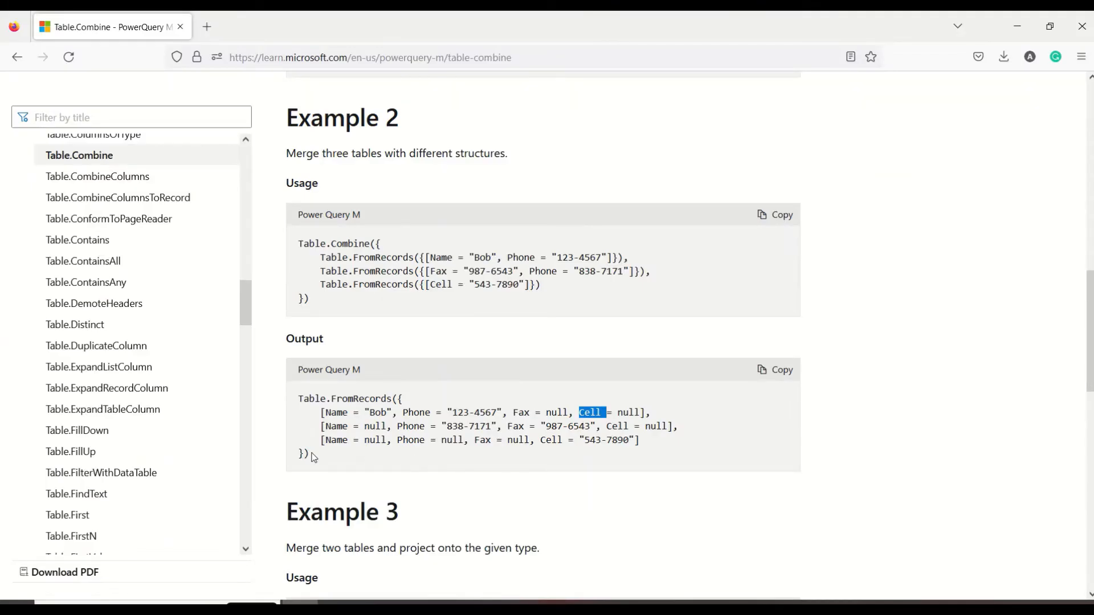
pyautogui.moveTo(312, 456); pyautogui.dragTo(298, 406)
pyautogui.hotkey('ctrl', 'c')
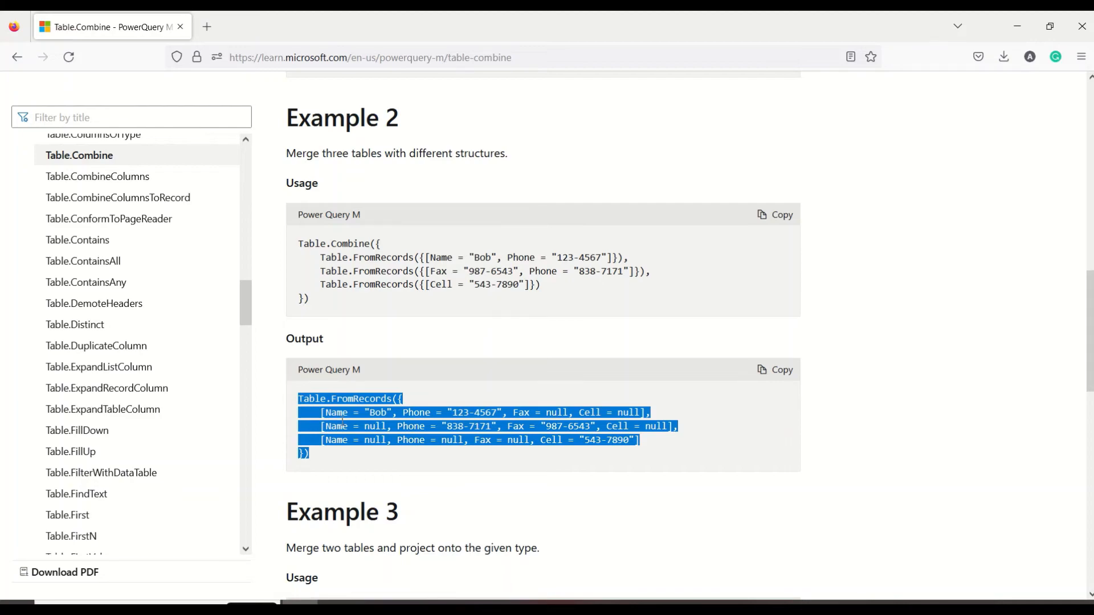
# Step: Return to the Power Query Editor and correct the misspelled query name Table Comnine to Table Combine
pyautogui.hotkey('alt', 'Tab')
pyautogui.hotkey('alt', 'Tab')
pyautogui.press('Tab')
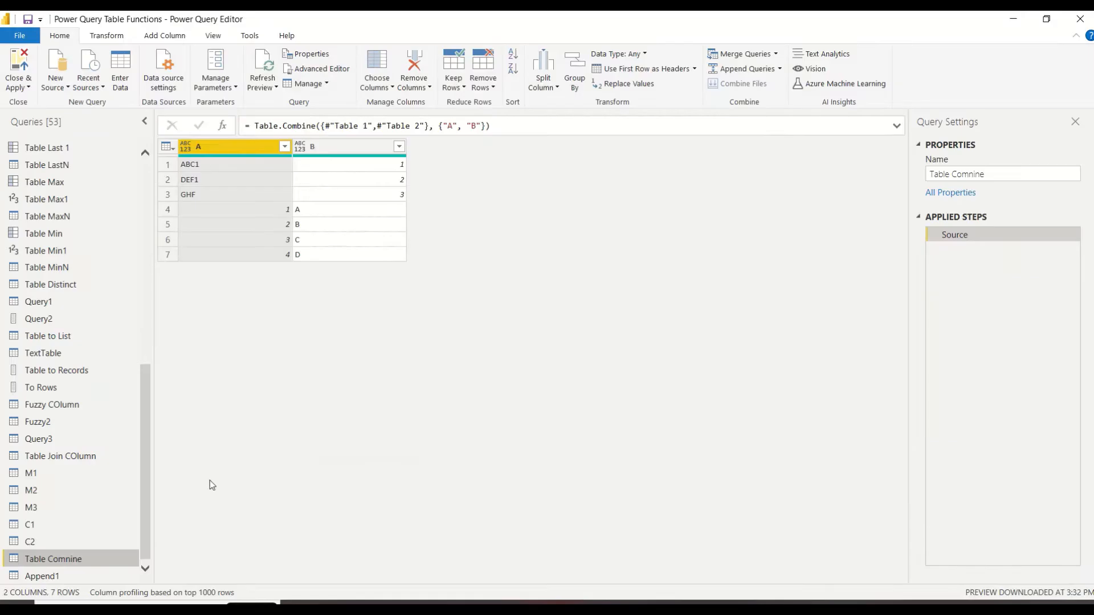
pyautogui.doubleClick(74, 559)
pyautogui.moveTo(71, 560); pyautogui.dragTo(106, 556)
pyautogui.write('bine')
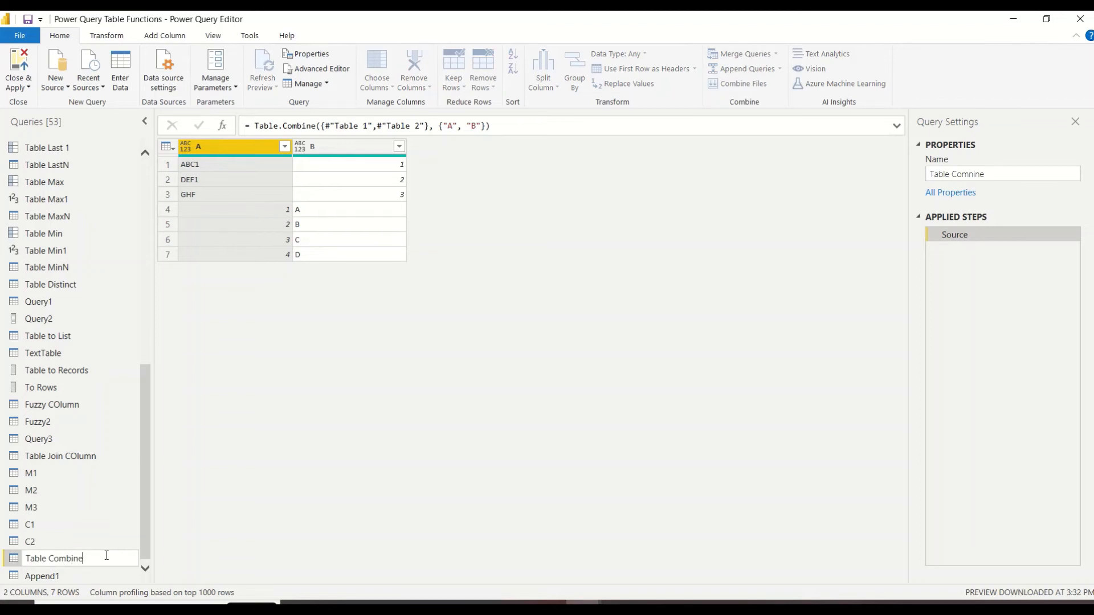
pyautogui.press('Return')
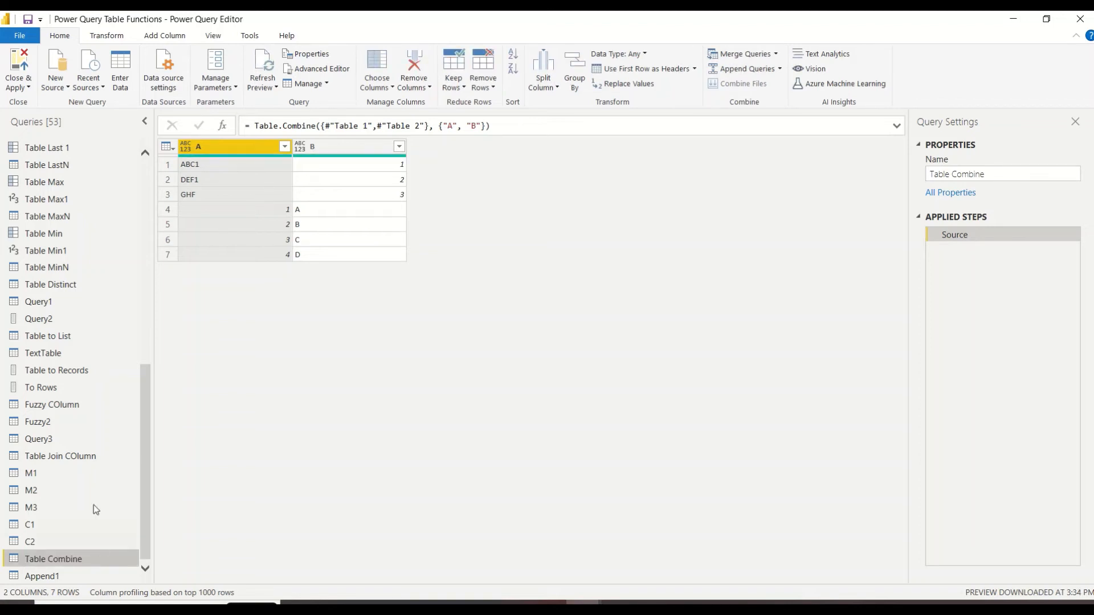
# Step: Create a blank query and name it Table Combine1
pyautogui.click(56, 86)
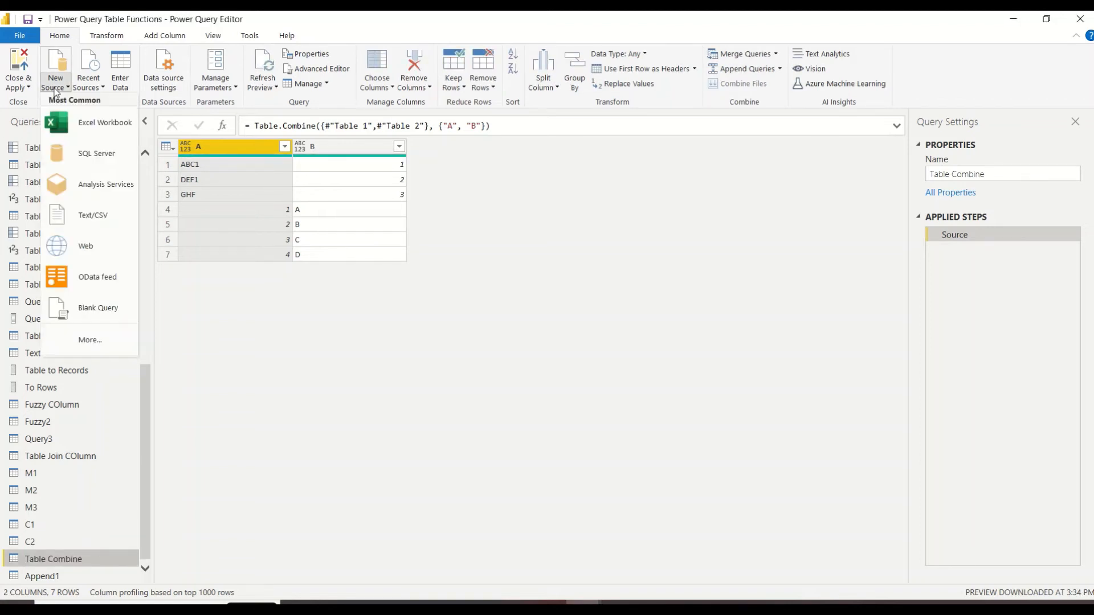
pyautogui.click(90, 301)
pyautogui.doubleClick(53, 575)
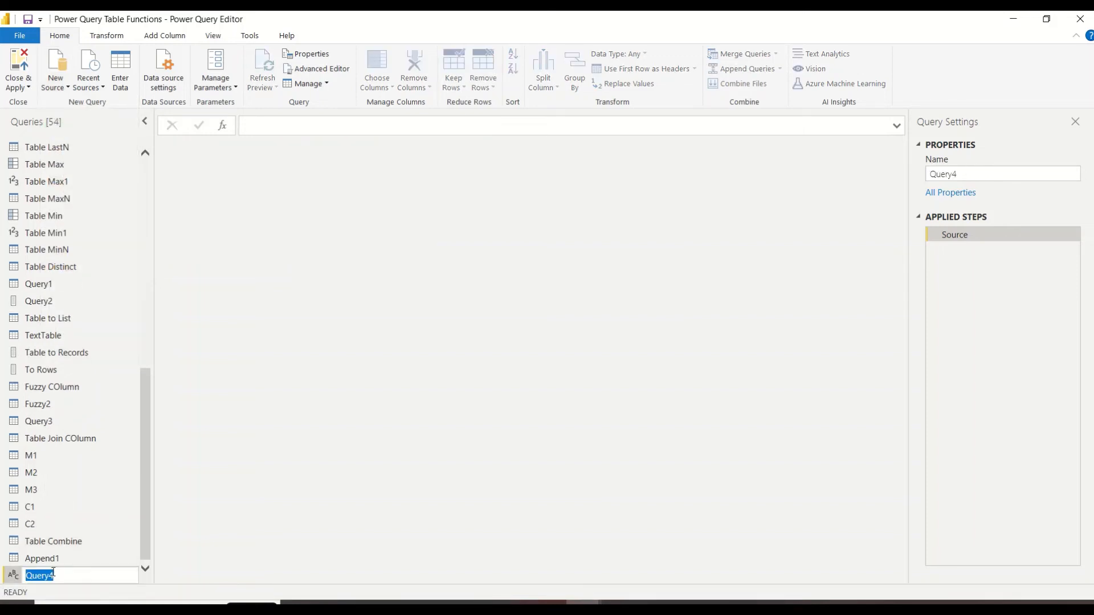
pyautogui.write('Table Combine1')
pyautogui.press('Return')
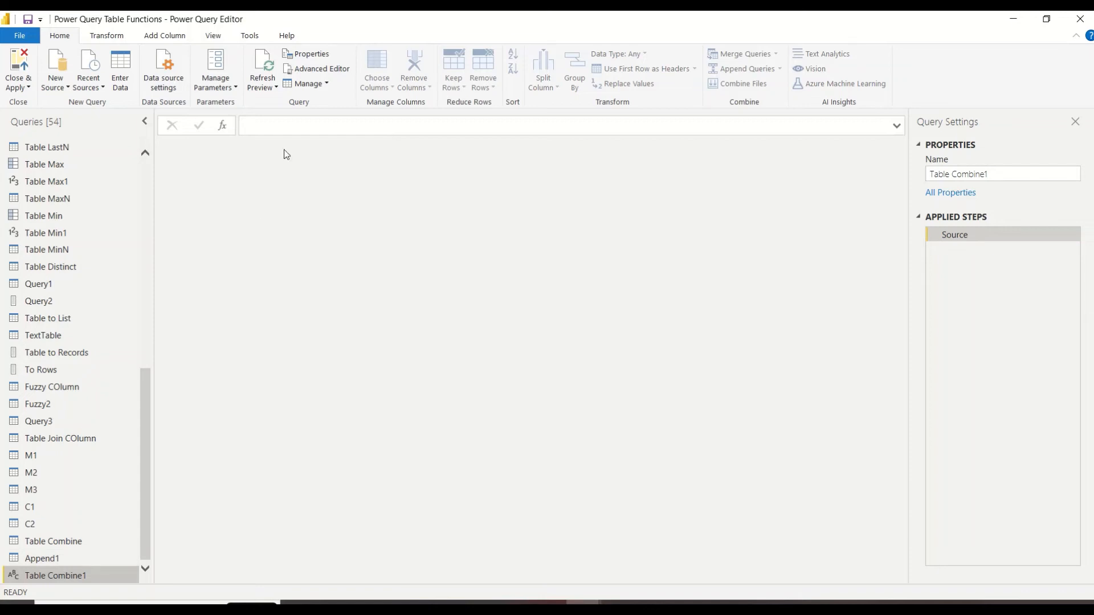
# Step: Open the code of Table Combine1 and replace the empty Source value with the copied Table.FromRecords code
pyautogui.click(321, 69)
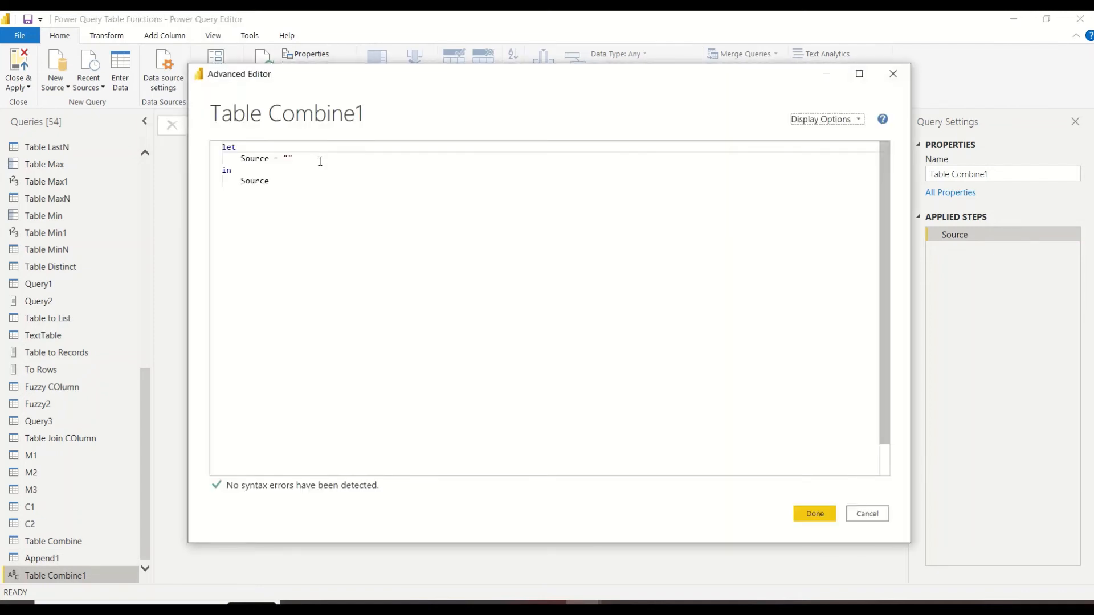
pyautogui.doubleClick(287, 159)
pyautogui.hotkey('ctrl', 'v')
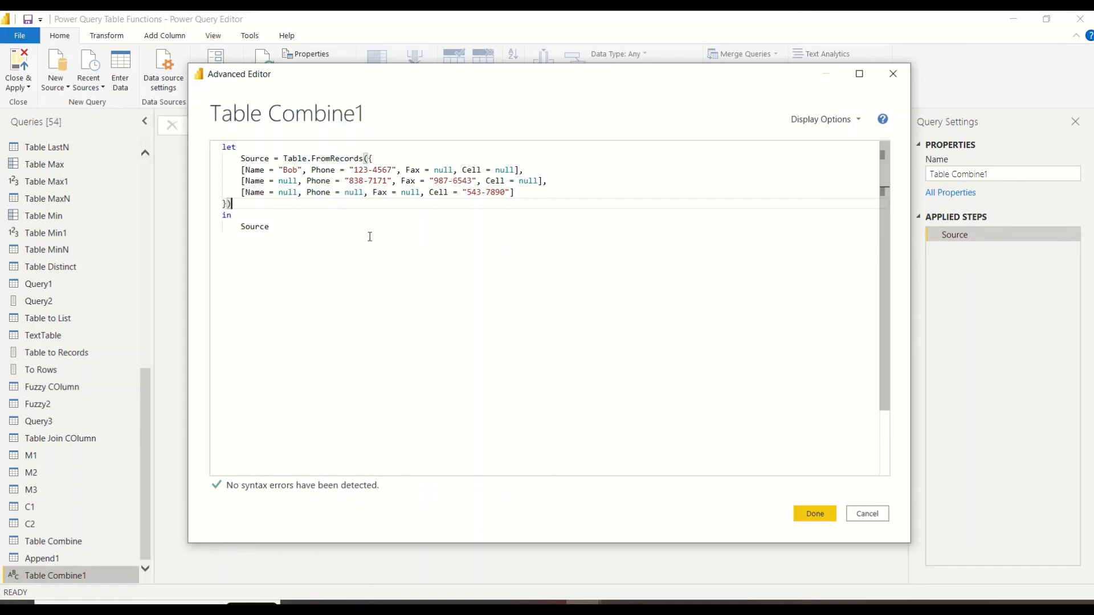
# Step: Switch back to the Firefox documentation page and copy the Table.Combine usage code of Example 2
pyautogui.hotkey('alt', 'Tab')
pyautogui.hotkey('alt', 'Tab')
pyautogui.hotkey('alt', 'Tab')
pyautogui.hotkey('alt', 'Tab')
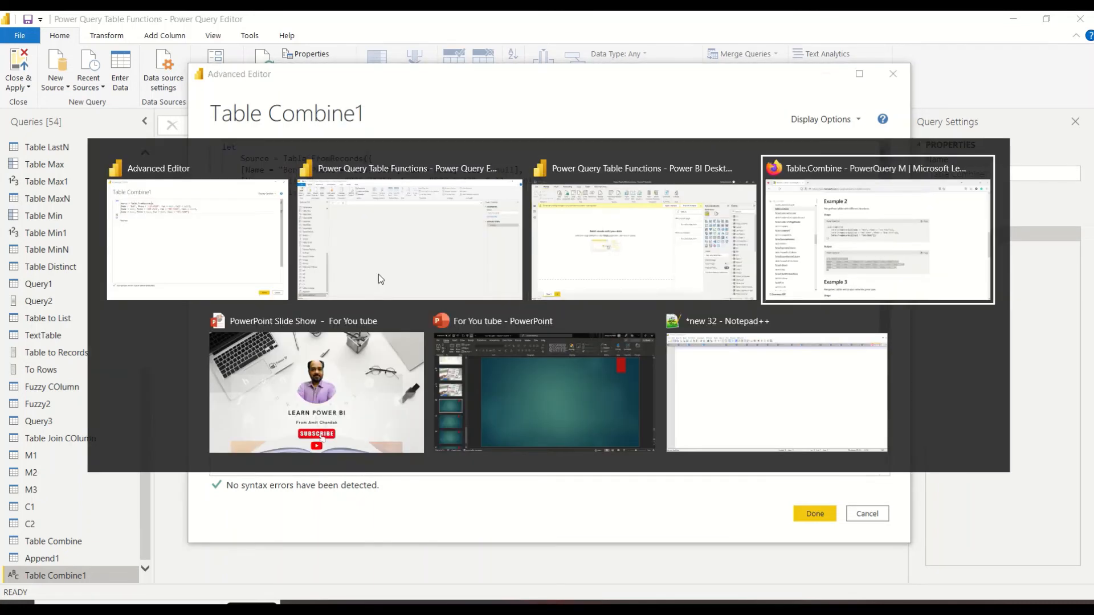
pyautogui.hotkey('alt', 'Tab')
pyautogui.hotkey('alt', 'Tab')
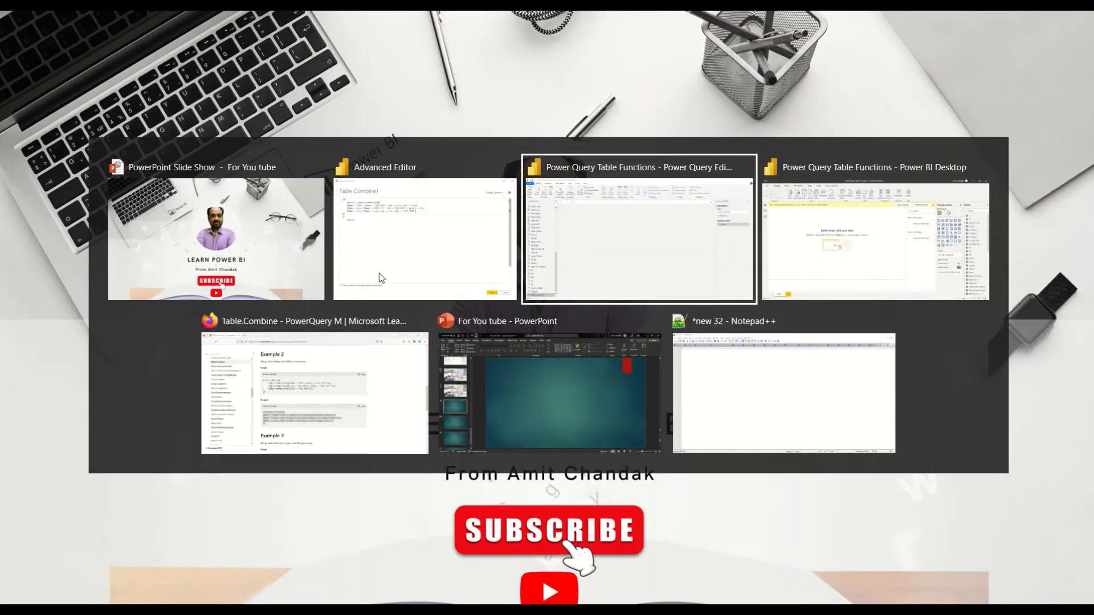
pyautogui.hotkey('alt', 'Tab')
pyautogui.hotkey('alt', 'Tab')
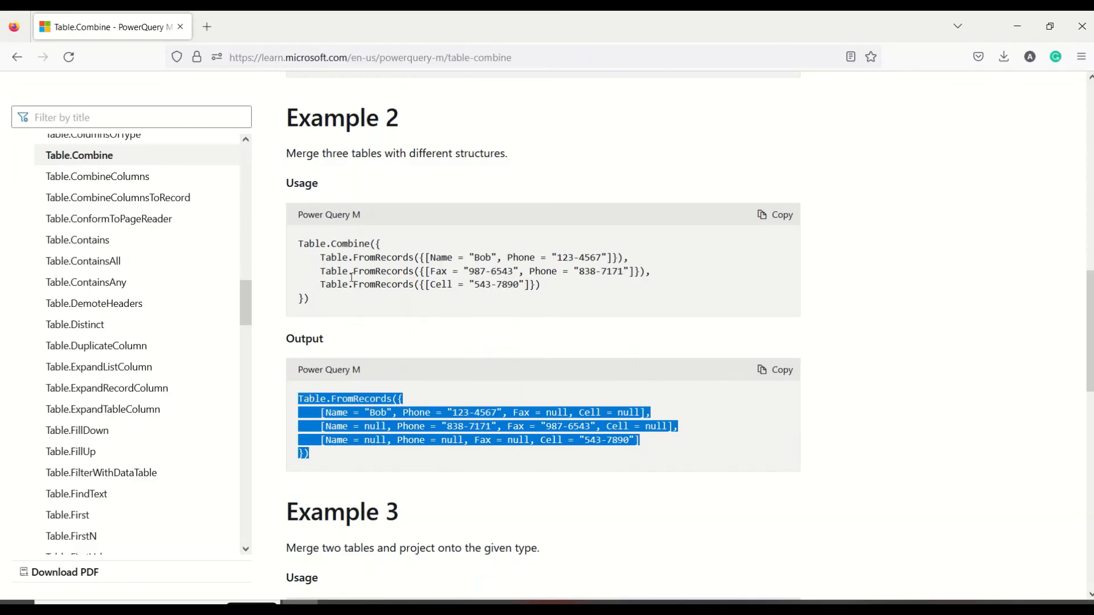
pyautogui.moveTo(335, 302); pyautogui.dragTo(295, 248)
# Step: Return to the Advanced Editor, replace the whole Source expression with the copied Table.Combine code, and apply it
pyautogui.hotkey('alt', 'Tab')
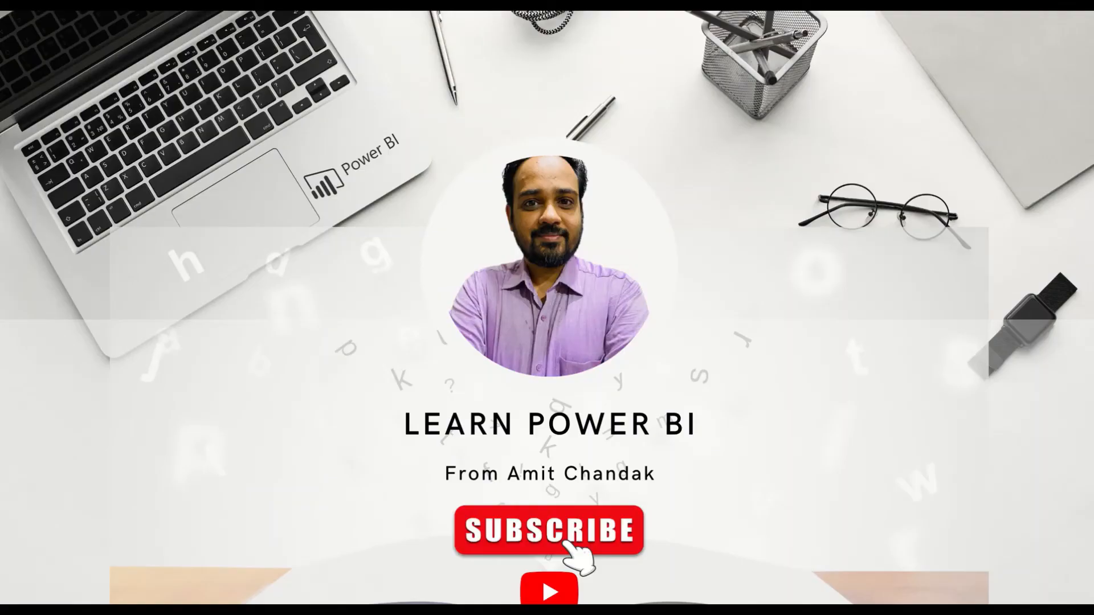
pyautogui.hotkey('alt', 'Tab')
pyautogui.hotkey('alt', 'Tab')
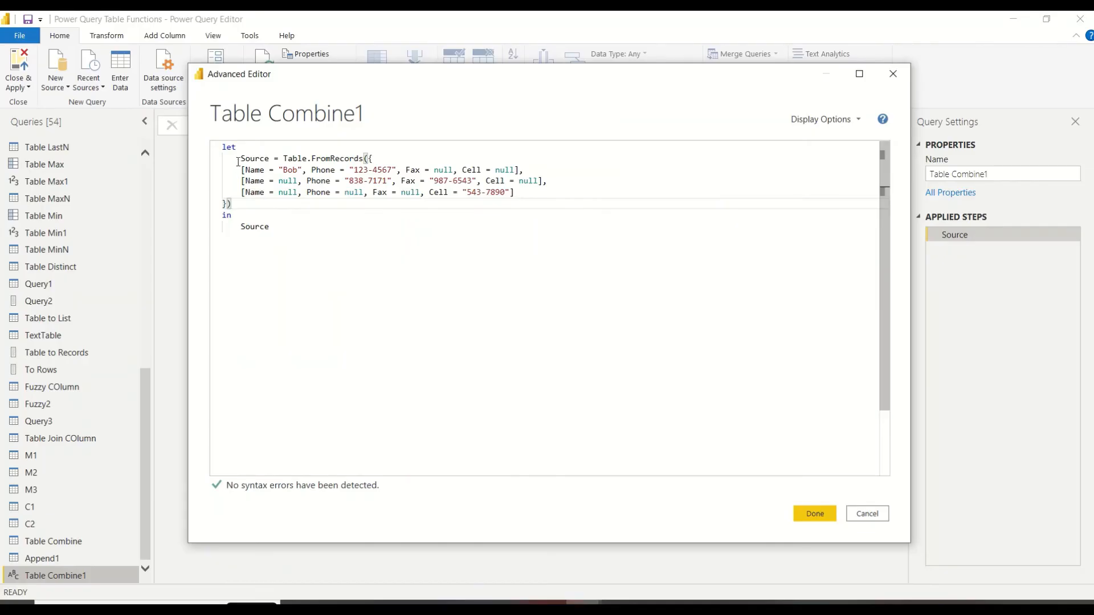
pyautogui.moveTo(239, 158); pyautogui.dragTo(247, 205)
pyautogui.hotkey('ctrl', 'v')
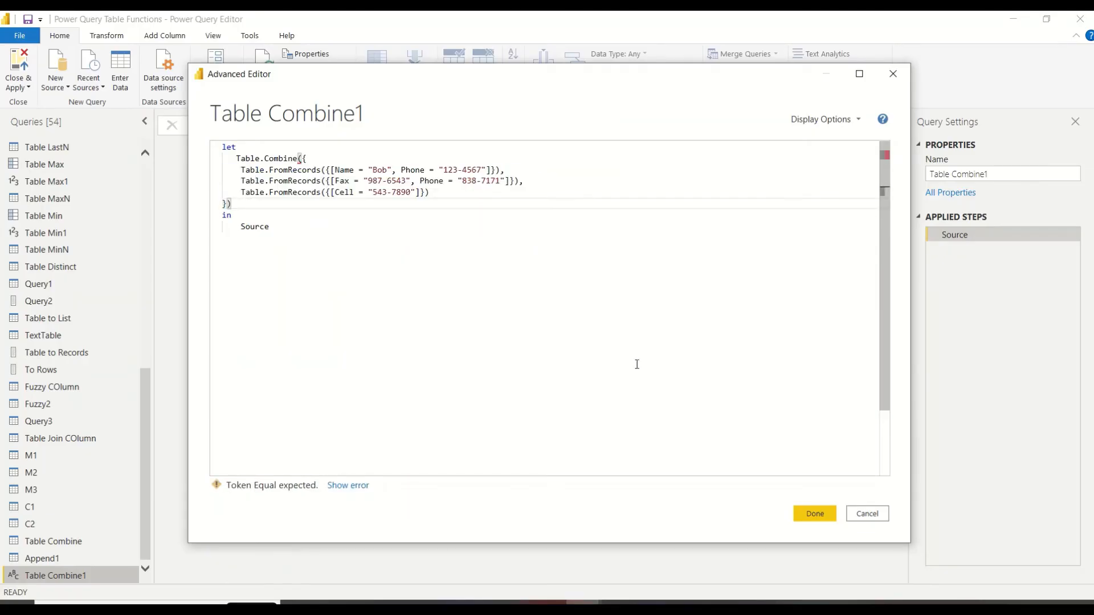
pyautogui.click(815, 514)
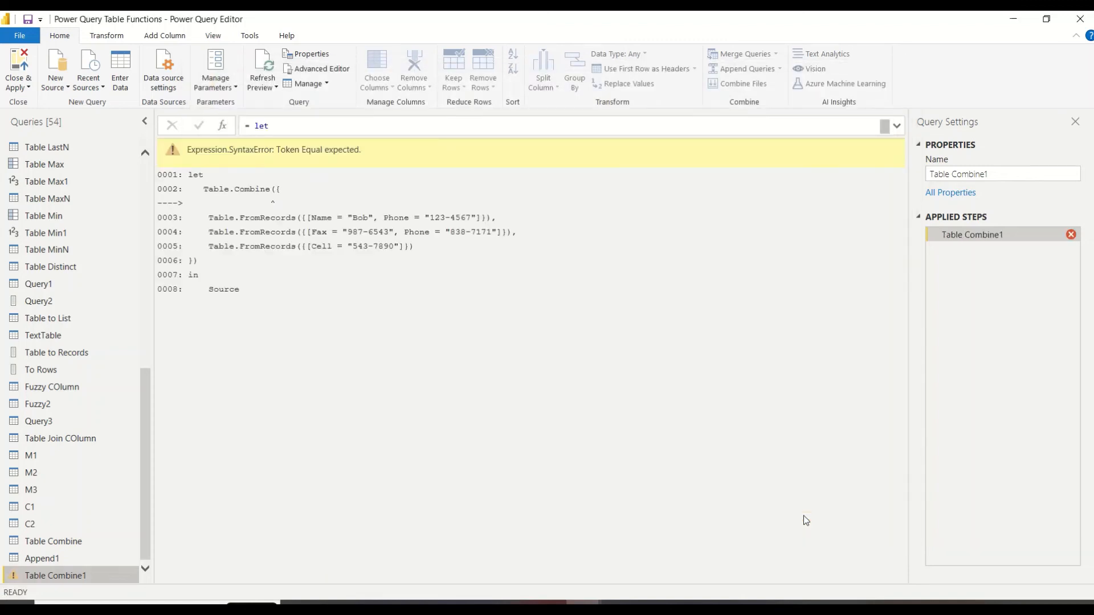
# Step: Expand the formula display, reopen Table Combine1's code, insert "Source= " before Table.Combine, and apply the correction
pyautogui.click(897, 125)
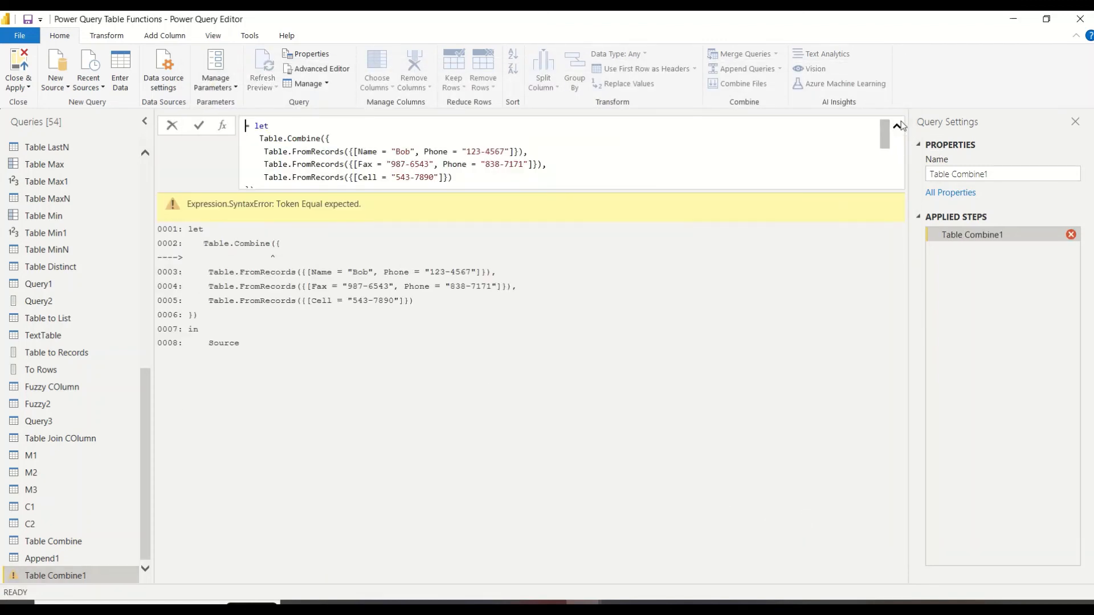
pyautogui.click(49, 581)
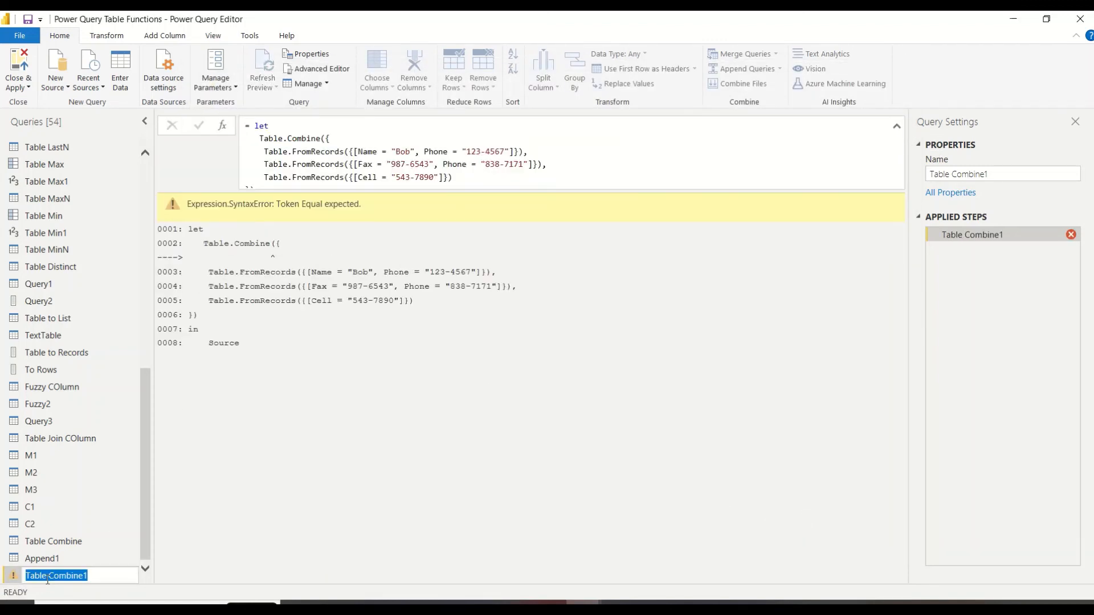
pyautogui.click(313, 69)
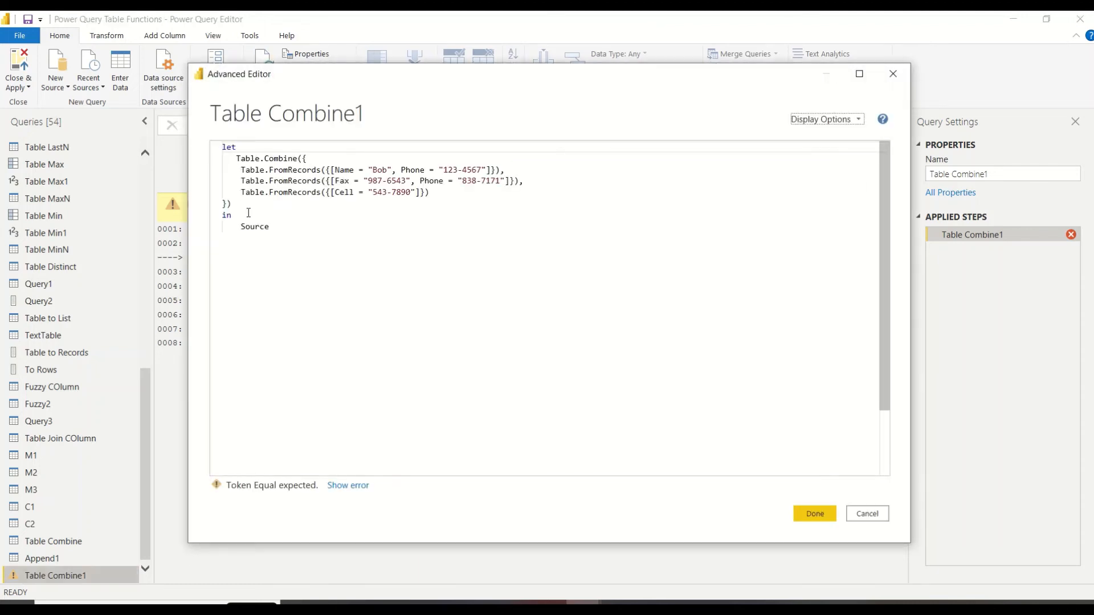
pyautogui.doubleClick(254, 226)
pyautogui.hotkey('ctrl', 'c')
pyautogui.click(237, 159)
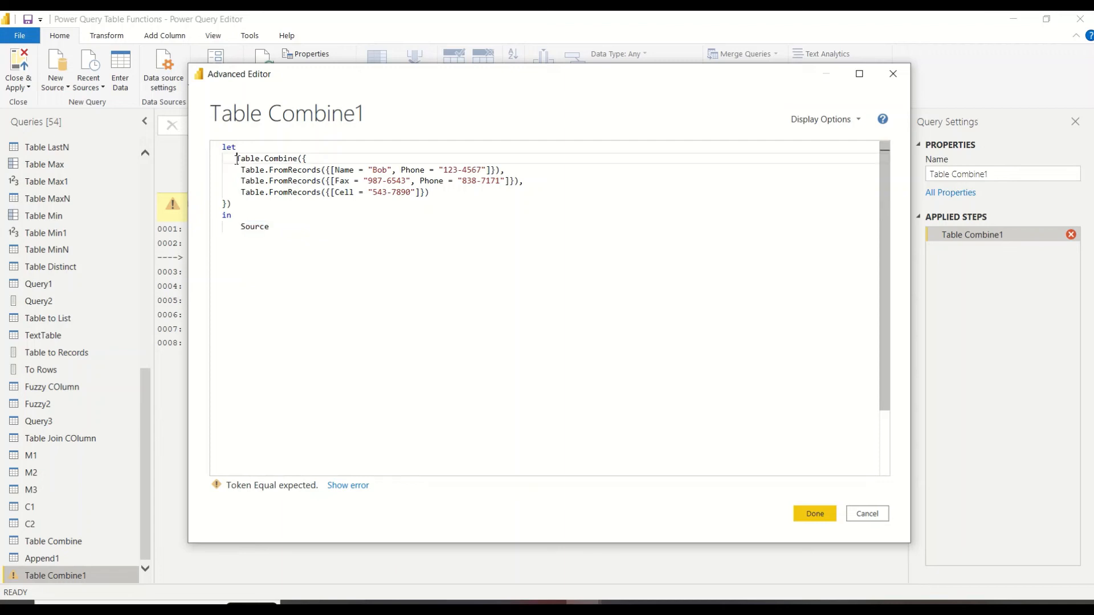
pyautogui.hotkey('ctrl', 'v')
pyautogui.write('=')
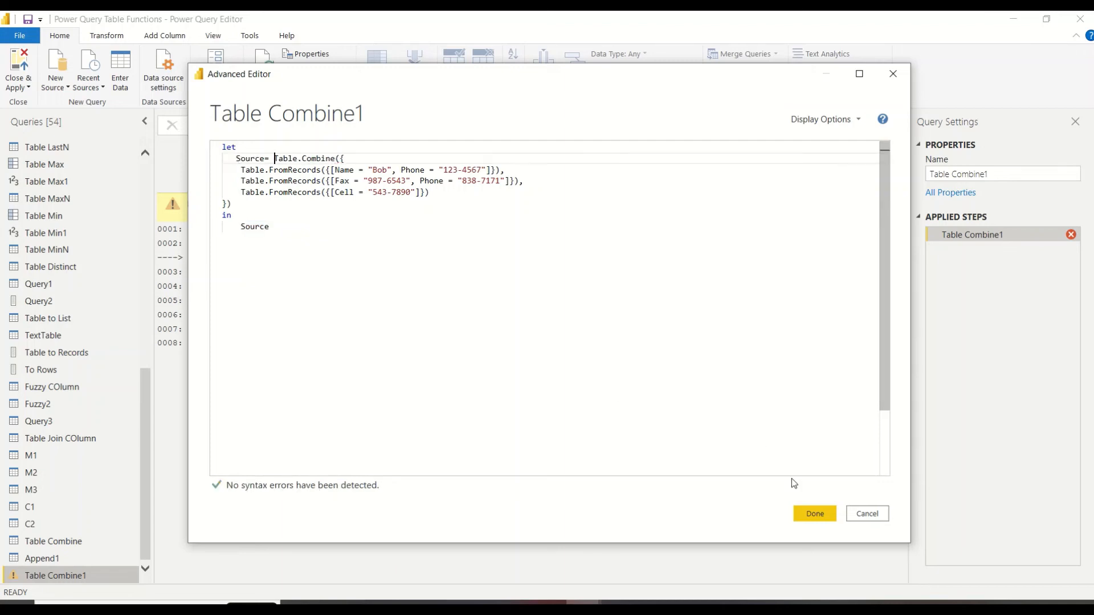
pyautogui.click(819, 517)
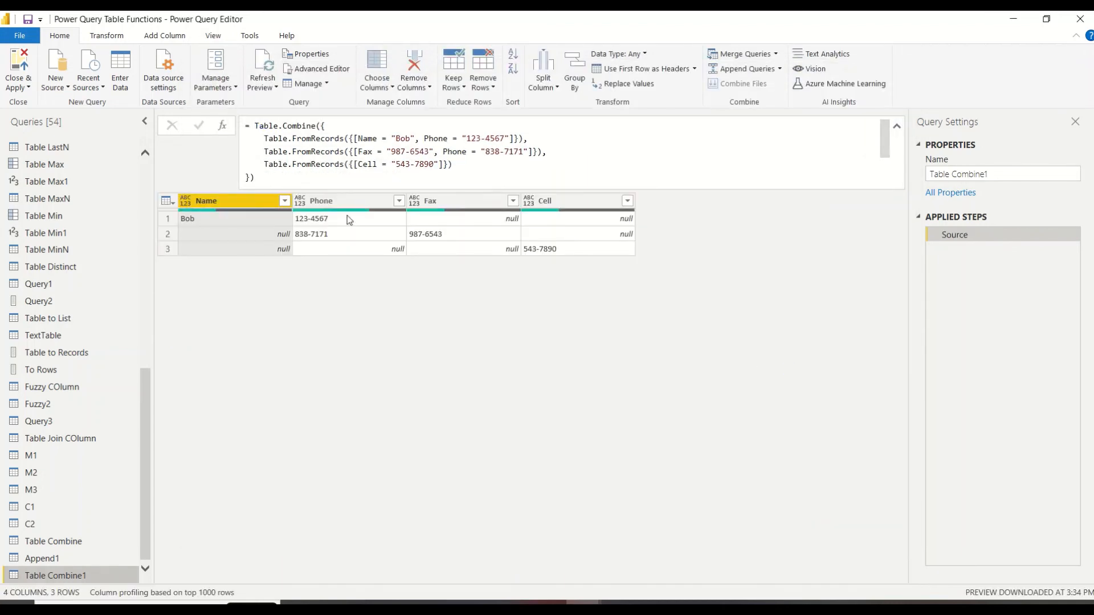
pyautogui.click(444, 164)
pyautogui.moveTo(444, 164); pyautogui.dragTo(543, 151)
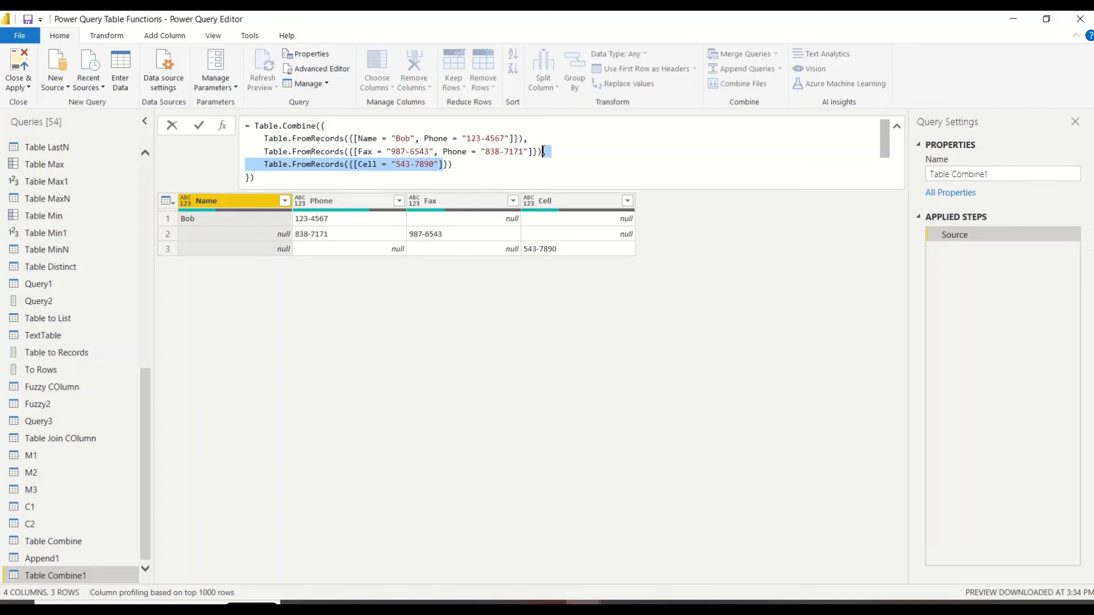
pyautogui.press('BackSpace')
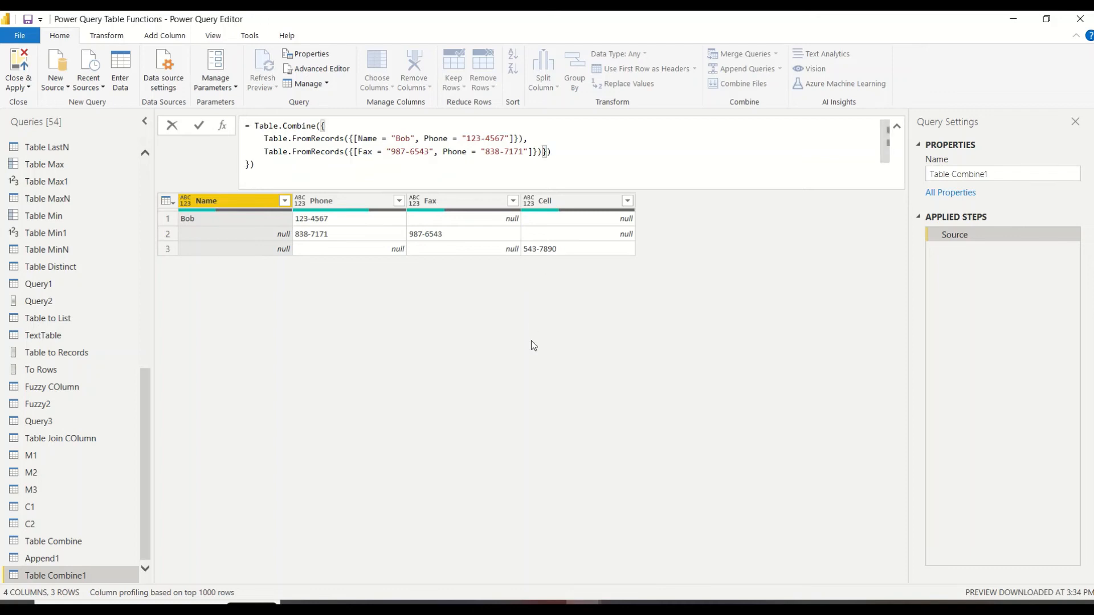
pyautogui.press('Return')
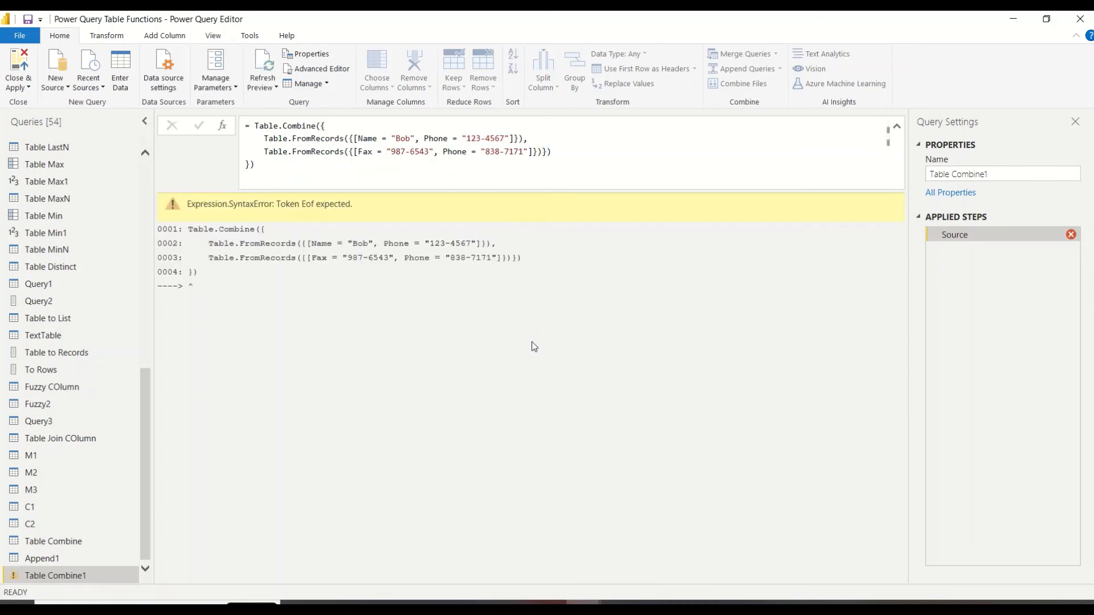
pyautogui.click(542, 152)
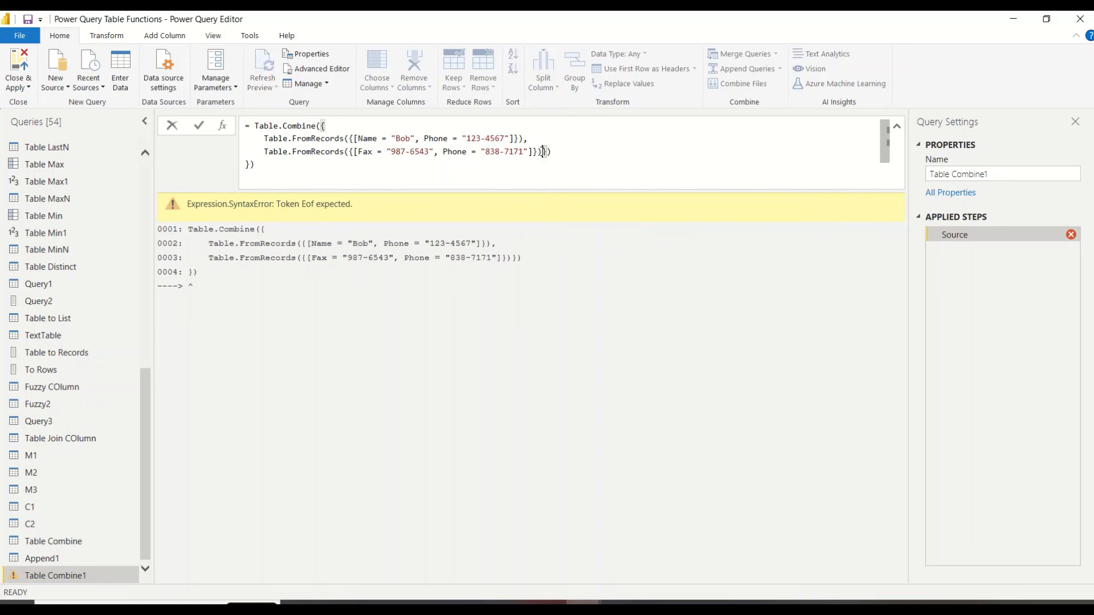
pyautogui.write(',     Table.FromRecords({[Cell = "543-7890"]})')
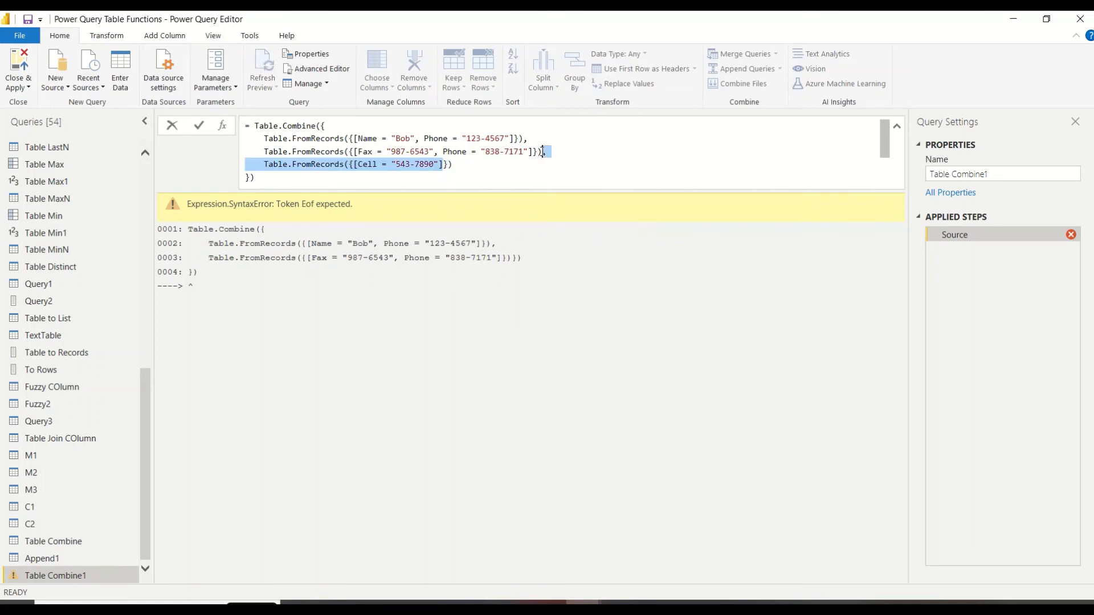
pyautogui.click(562, 155)
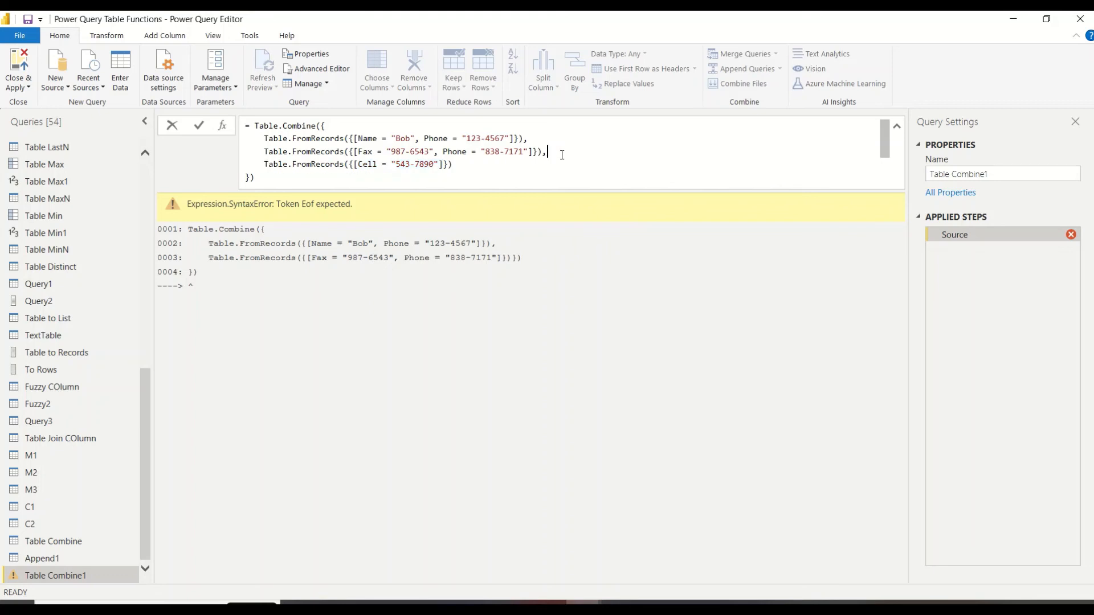
# Step: Remove the third Table.FromRecords entry with the Cell field and the comma before it from the Table.Combine formula, and apply the change
pyautogui.click(447, 165)
pyautogui.press('End')
pyautogui.moveTo(452, 165); pyautogui.dragTo(223, 169)
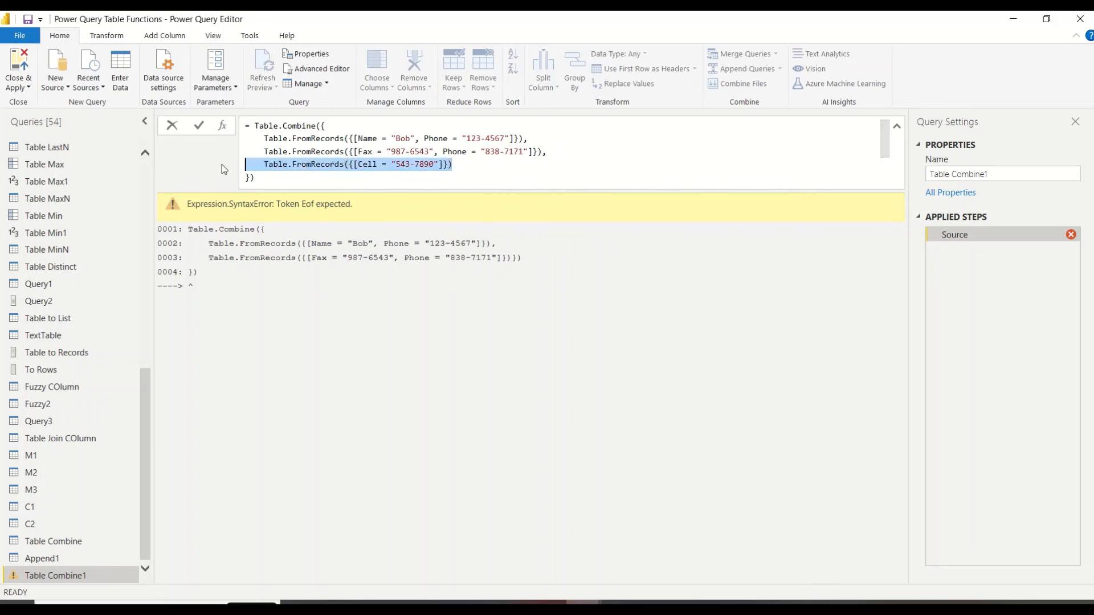
pyautogui.press('BackSpace')
pyautogui.press('BackSpace')
pyautogui.press('BackSpace')
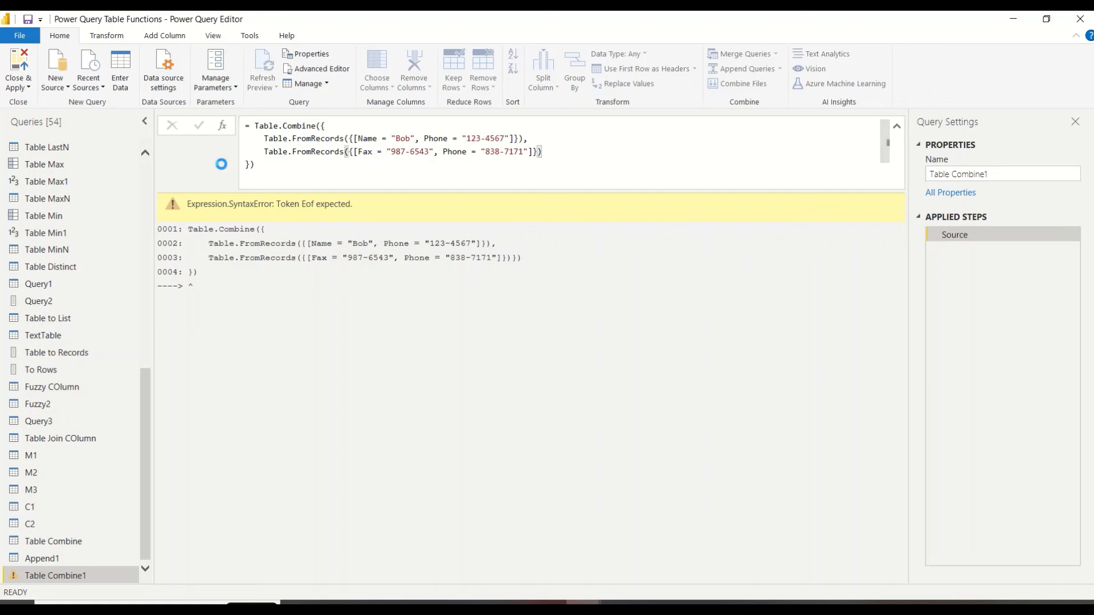
pyautogui.press('Return')
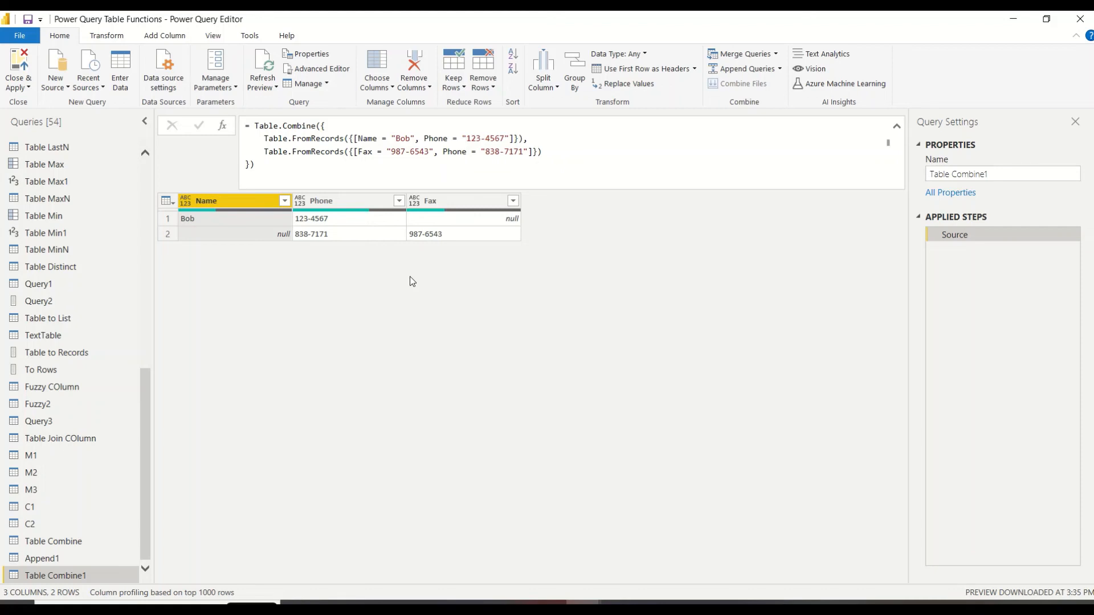
# Step: Add "Phone" as the columns argument after the table list in the Table.Combine formula and apply it
pyautogui.click(253, 164)
pyautogui.write(', "')
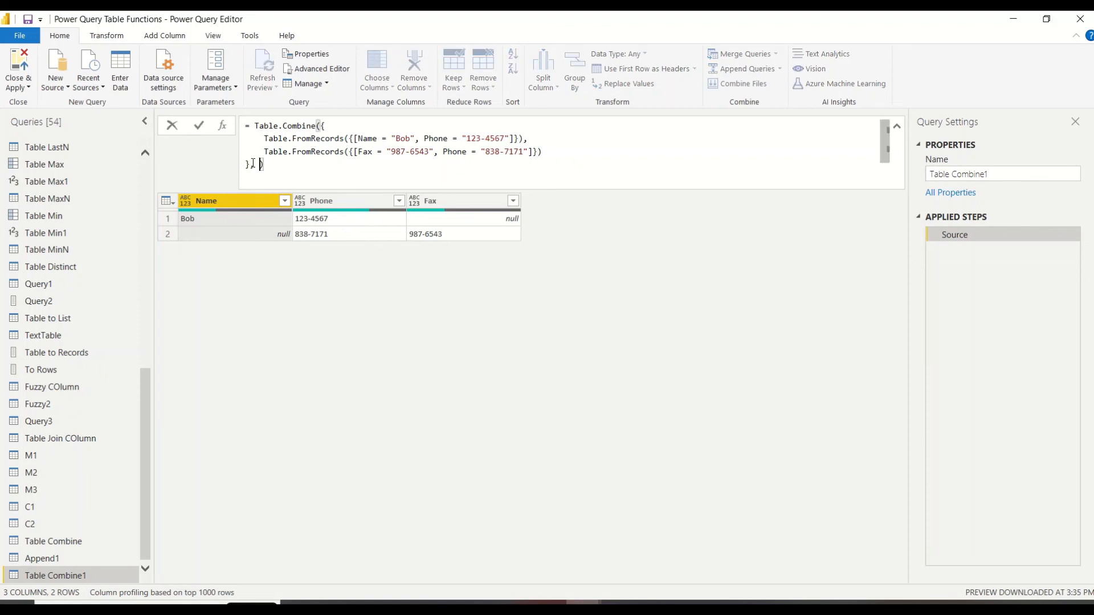
pyautogui.write('P')
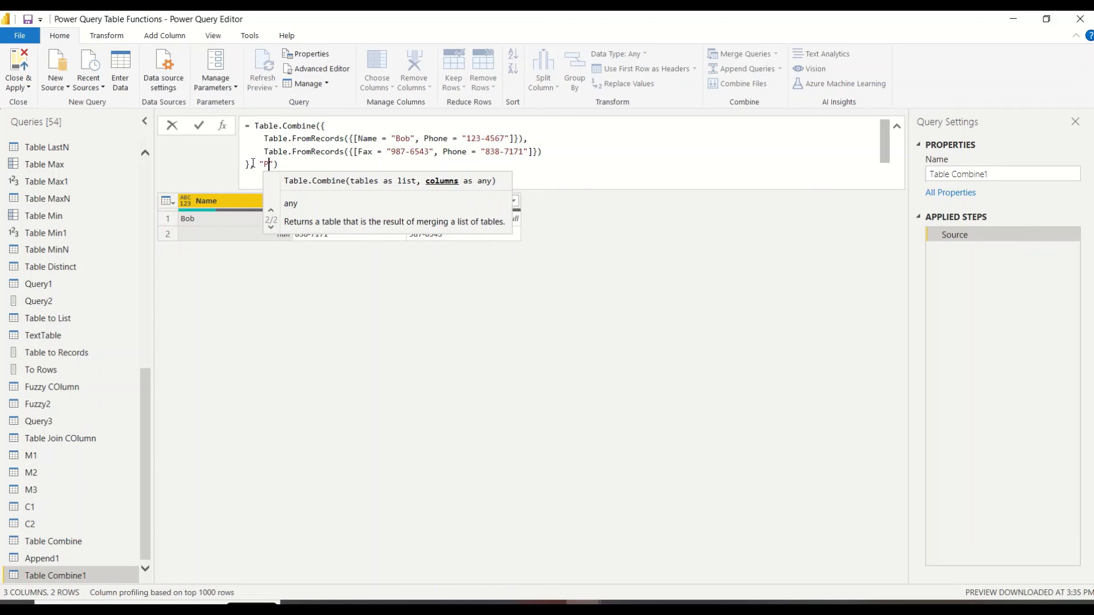
pyautogui.write('hone')
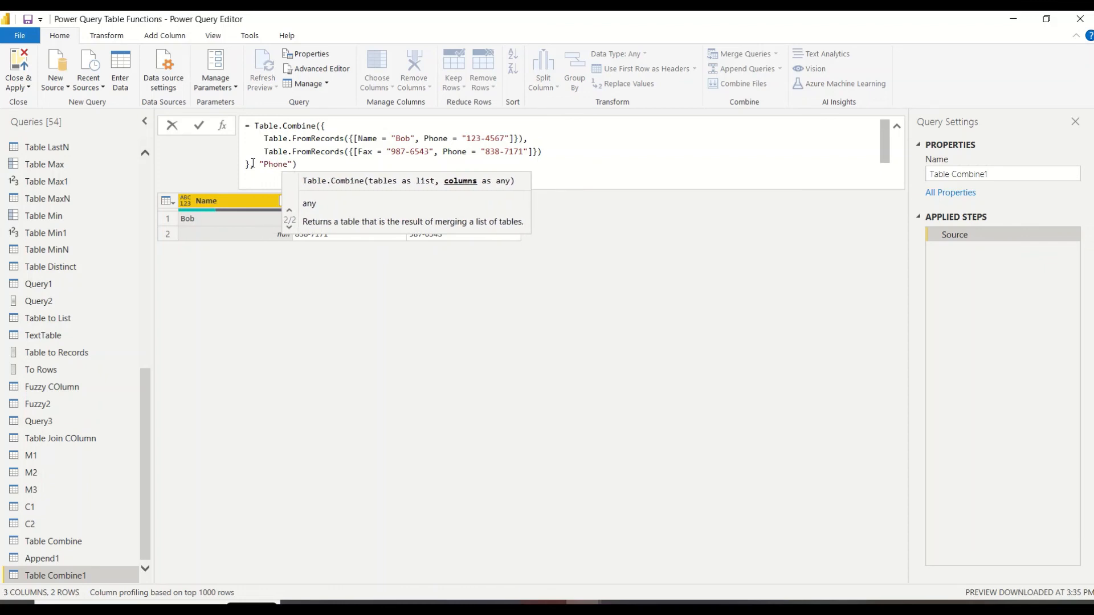
pyautogui.press('Return')
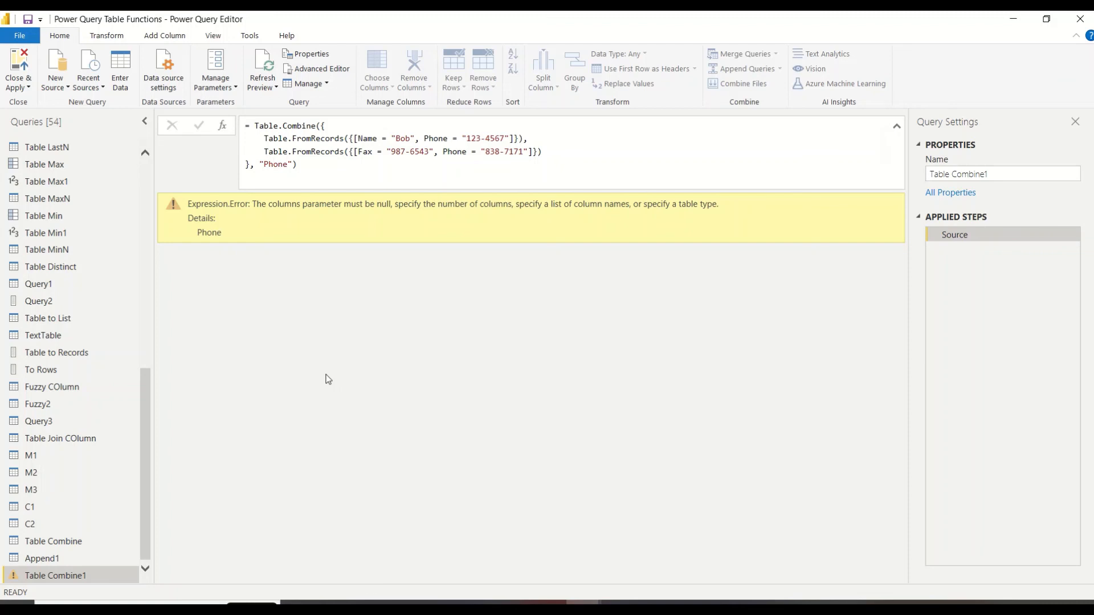
# Step: Enclose the "Phone" columns argument in curly braces so it is a list, and apply the formula
pyautogui.click(261, 163)
pyautogui.write('{')
pyautogui.click(299, 165)
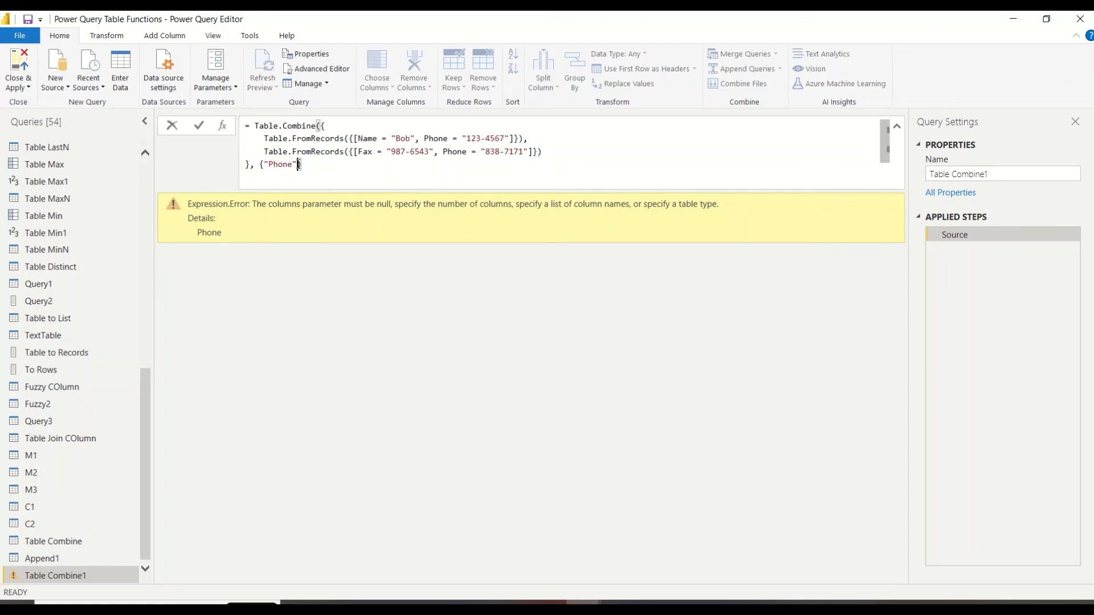
pyautogui.write('}')
pyautogui.press('Return')
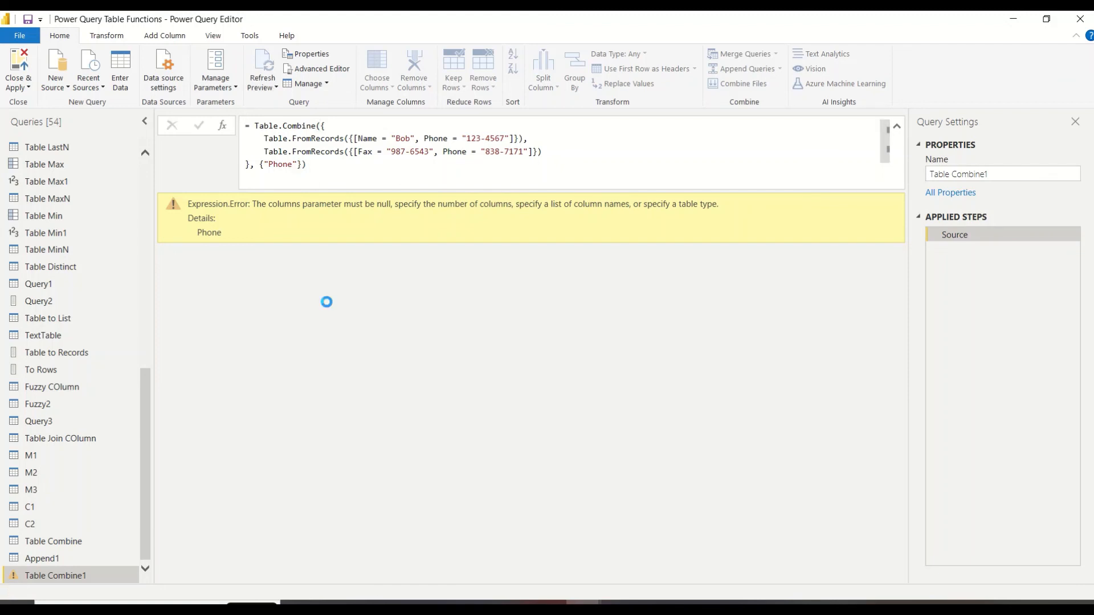